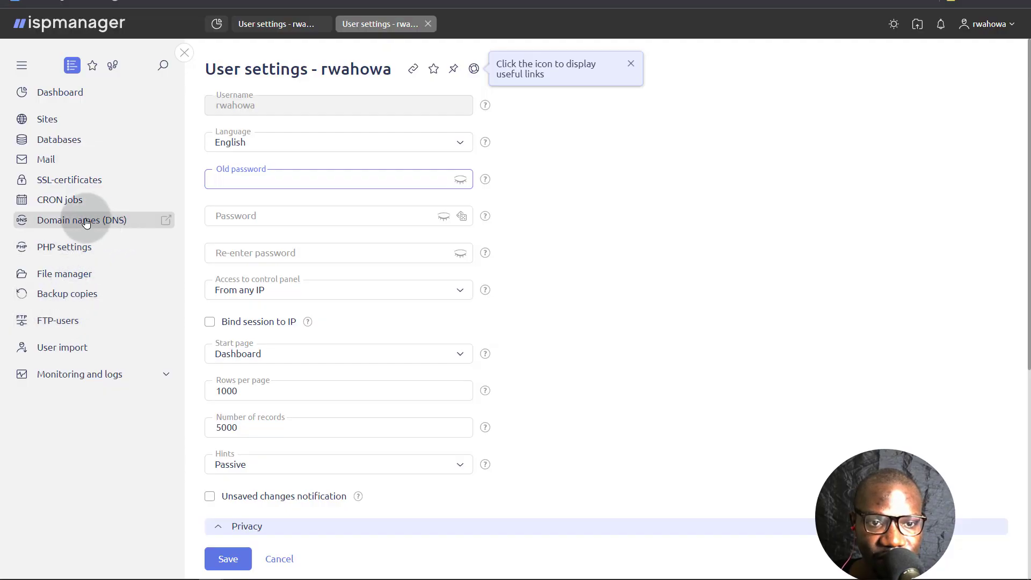
- Show the empty ispmanager Domain names (DNS) list and dismiss the data-update hint
{"action": "left_click", "coordinate": [85, 224]}
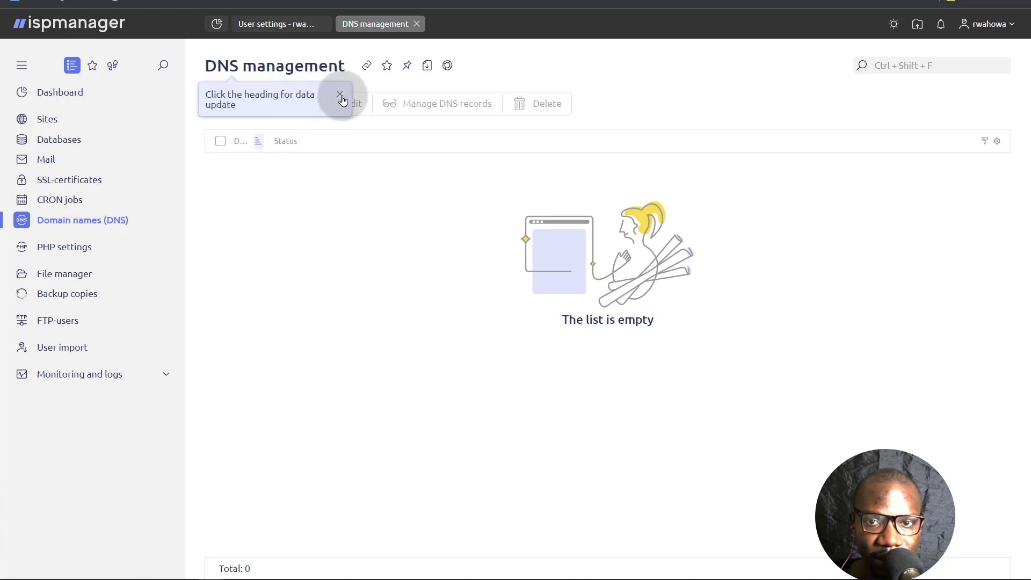
{"action": "left_click", "coordinate": [341, 98]}
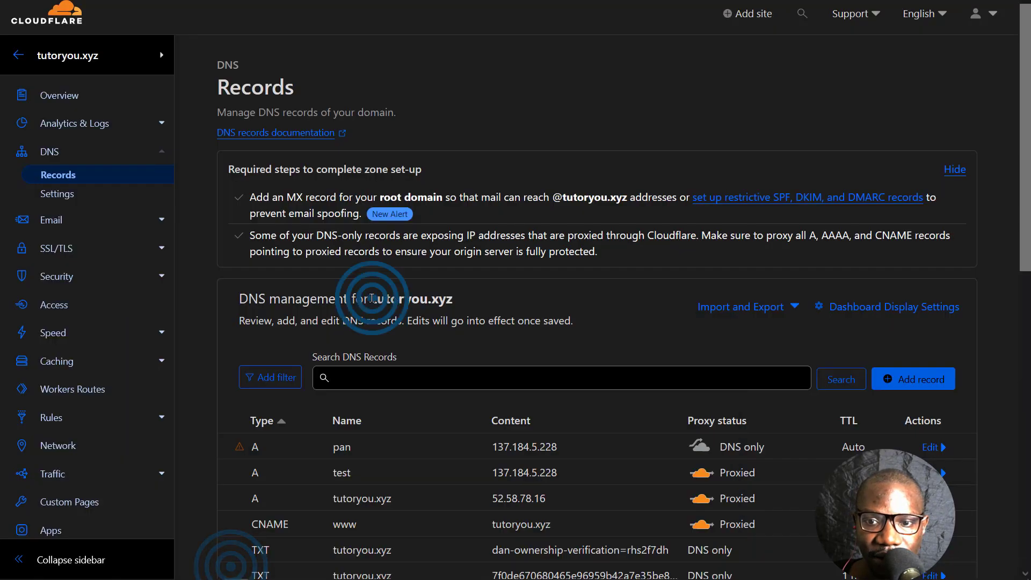
{"action": "double_click", "coordinate": [372, 299]}
{"action": "right_click", "coordinate": [393, 298]}
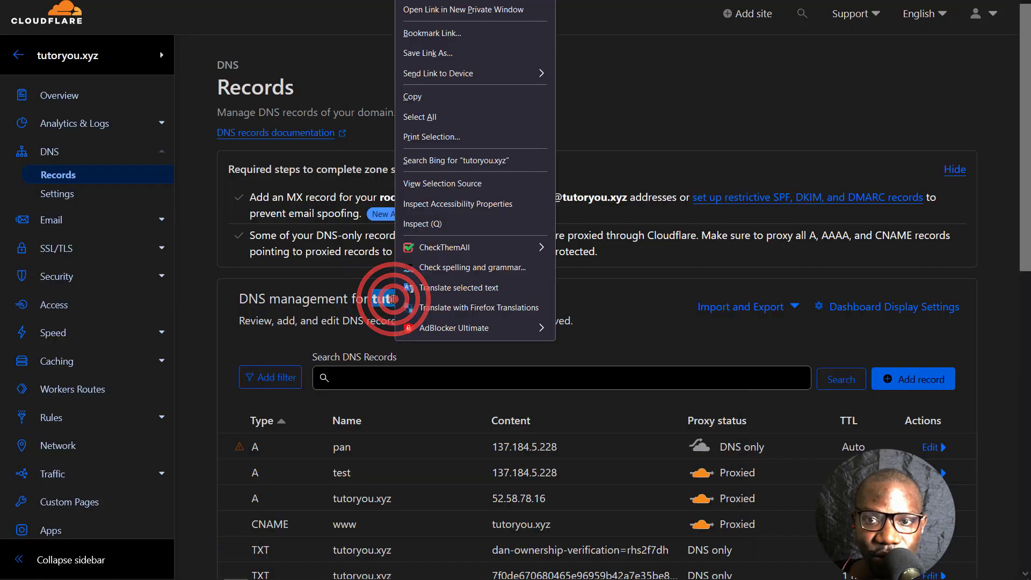
{"action": "left_click", "coordinate": [424, 98]}
{"action": "left_click", "coordinate": [480, 310]}
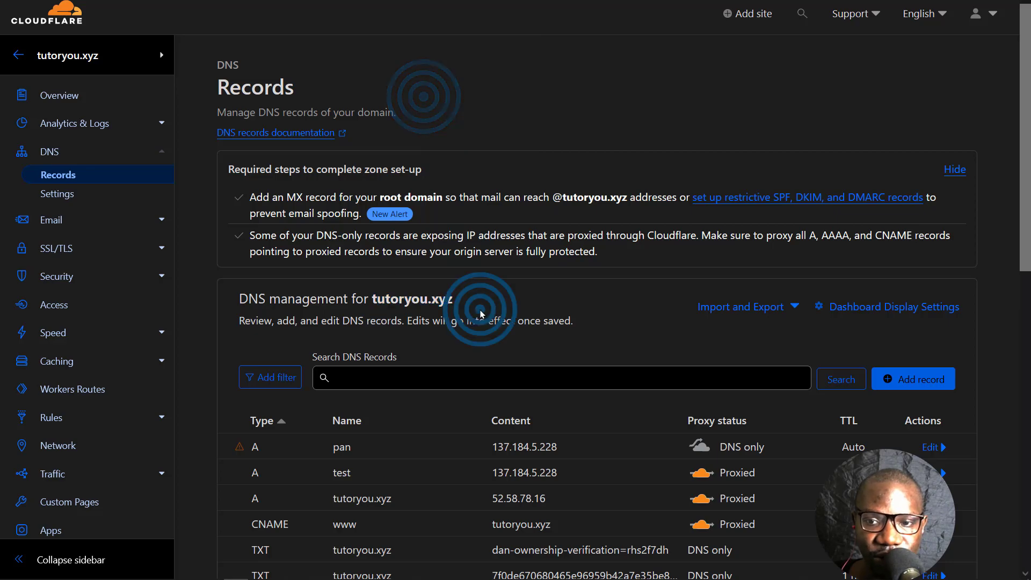
{"action": "scroll", "coordinate": [362, 188], "scroll_direction": "down", "scroll_amount": 3}
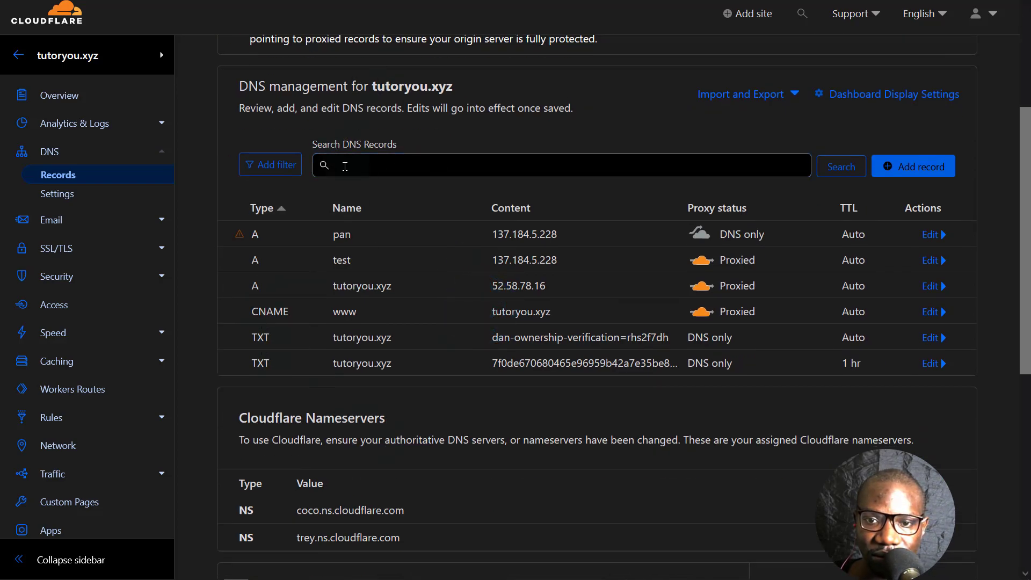
{"action": "scroll", "coordinate": [367, 455], "scroll_direction": "up", "scroll_amount": 3}
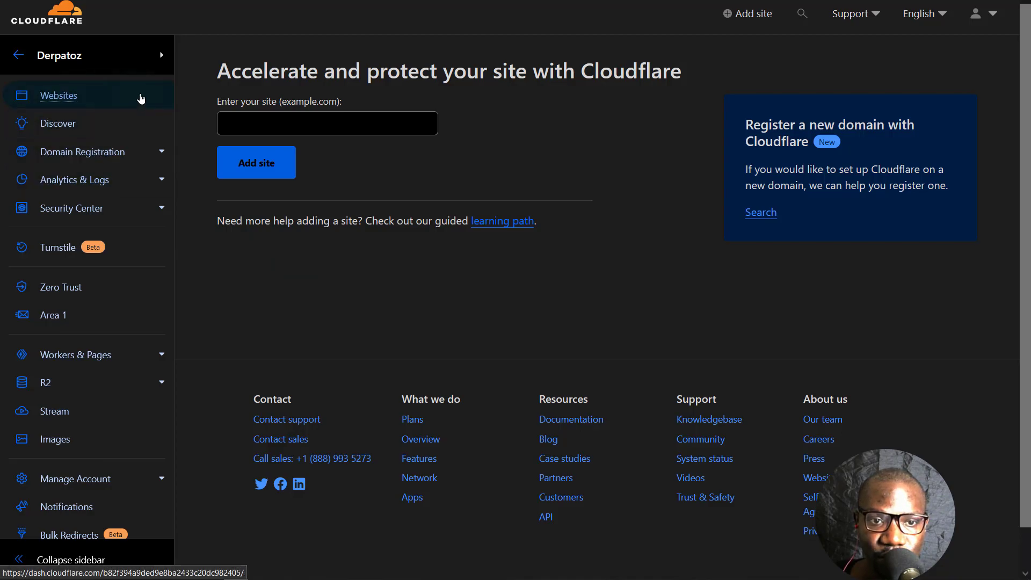
{"action": "key", "text": "alt+Left"}
{"action": "scroll", "coordinate": [373, 294], "scroll_direction": "down", "scroll_amount": 3}
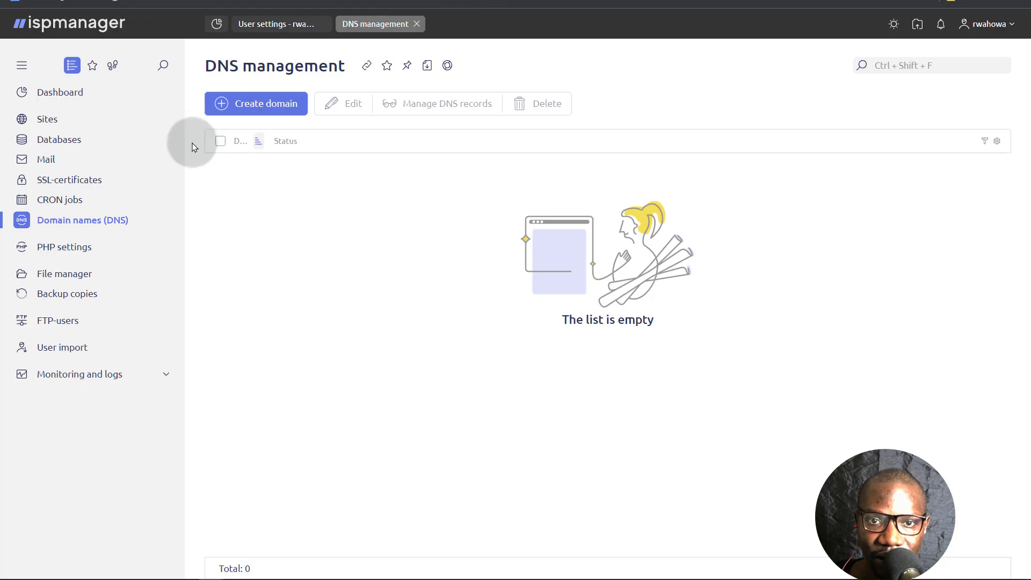
- Start a new website for sample.tutoryou.xyz with website directory www/sample.tutoryou.xyz
{"action": "left_click", "coordinate": [48, 121]}
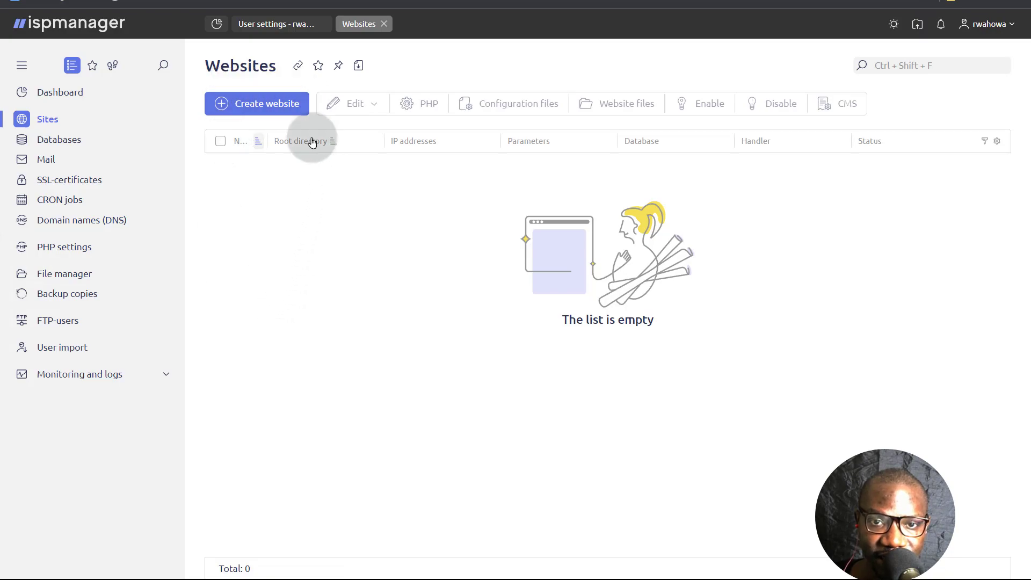
{"action": "left_click", "coordinate": [254, 105]}
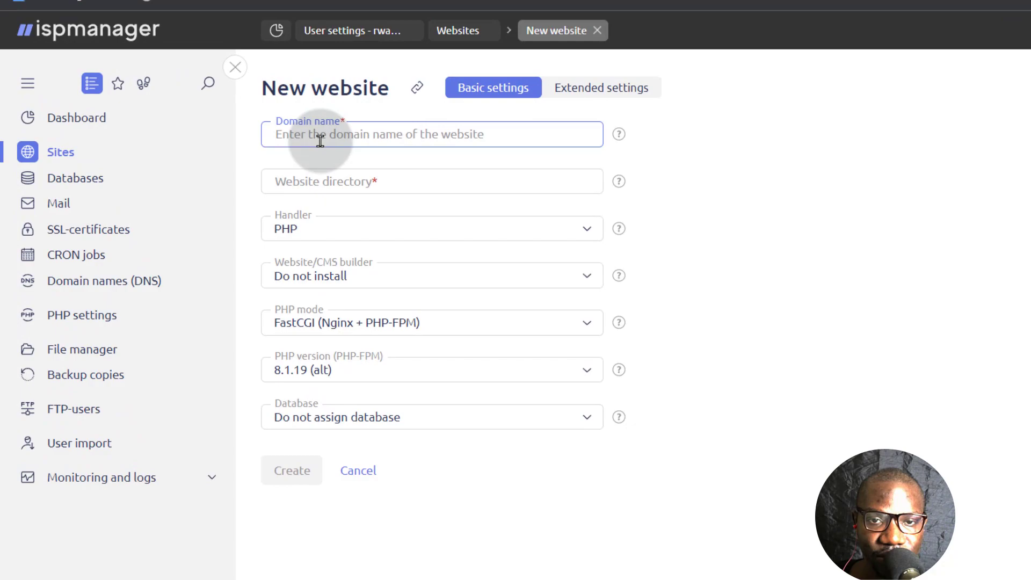
{"action": "left_click", "coordinate": [320, 141]}
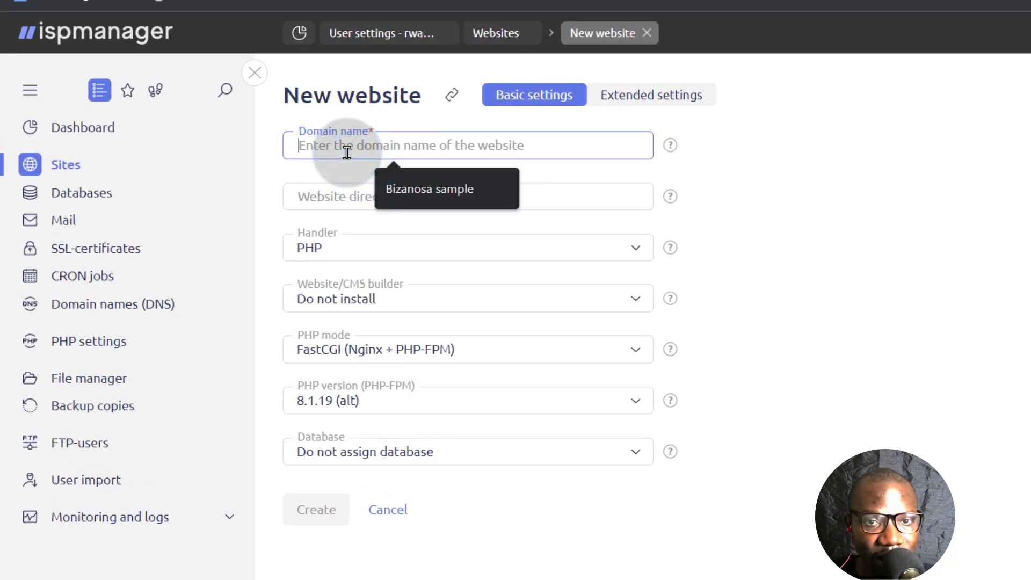
{"action": "type", "text": "sample.tutoryou.xyz"}
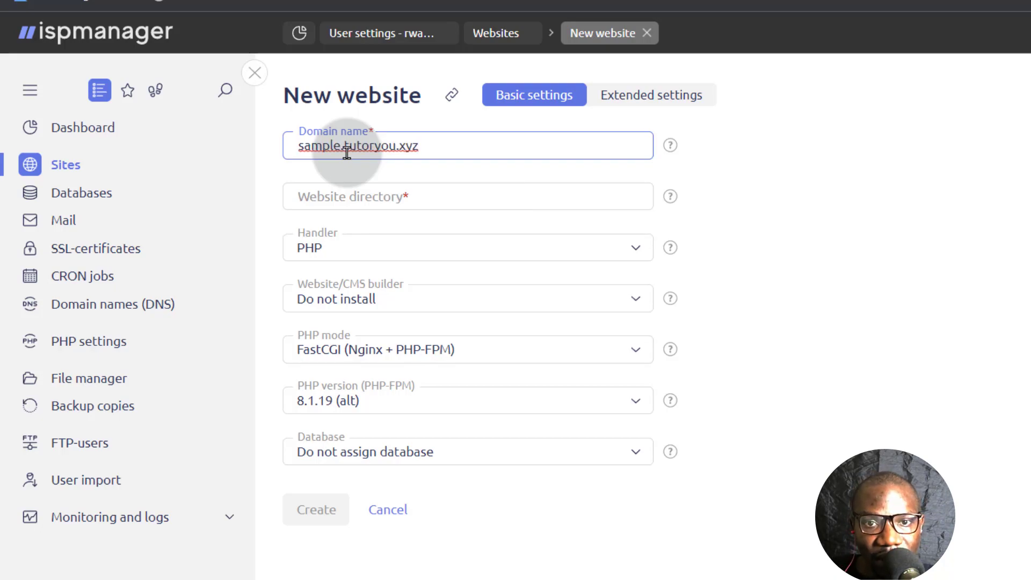
{"action": "left_click", "coordinate": [385, 199]}
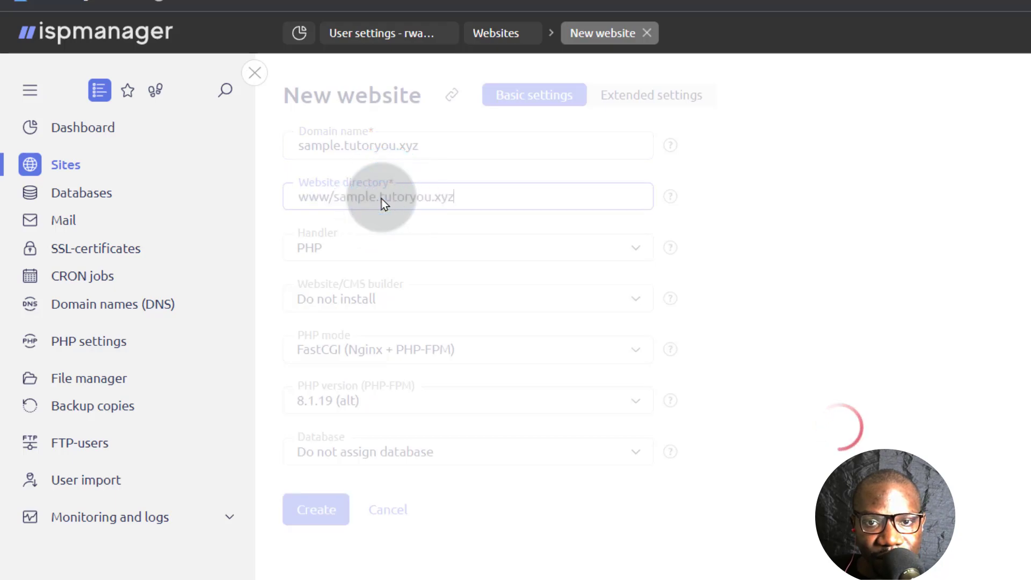
{"action": "mouse_move", "coordinate": [462, 196]}
{"action": "left_mouse_down"}
{"action": "mouse_move", "coordinate": [333, 197]}
{"action": "mouse_move", "coordinate": [463, 196]}
{"action": "left_mouse_up"}
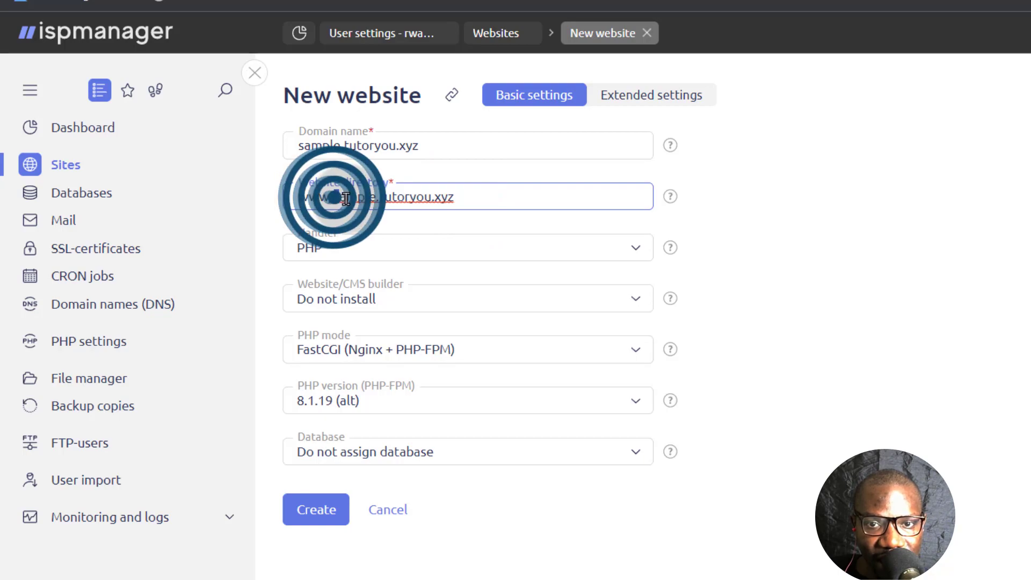
{"action": "left_click", "coordinate": [502, 196]}
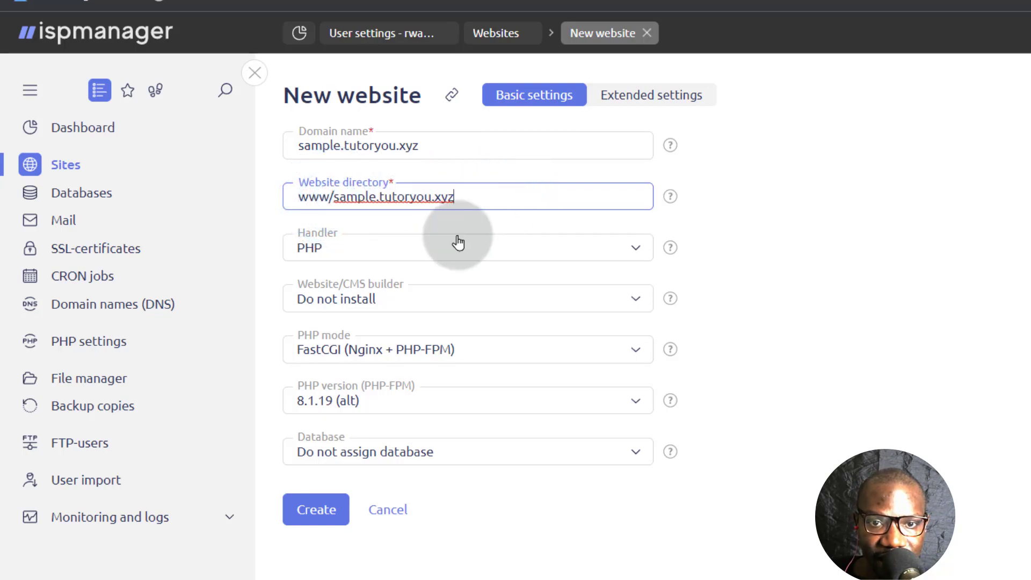
- Keep PHP as the handler and leave the CMS builder as 'Do not install'
{"action": "left_click", "coordinate": [343, 243]}
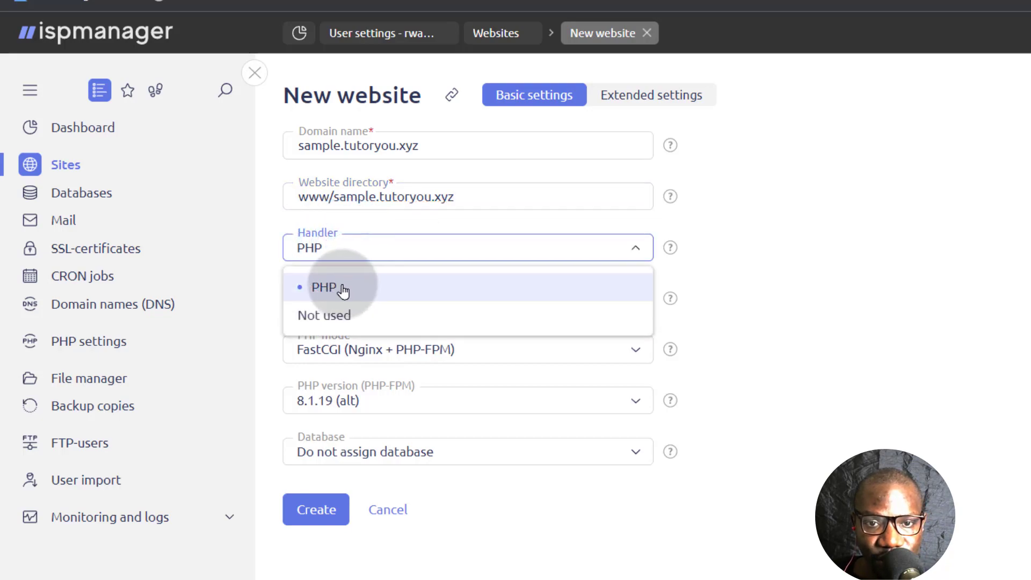
{"action": "left_click", "coordinate": [342, 287]}
{"action": "left_click", "coordinate": [342, 246]}
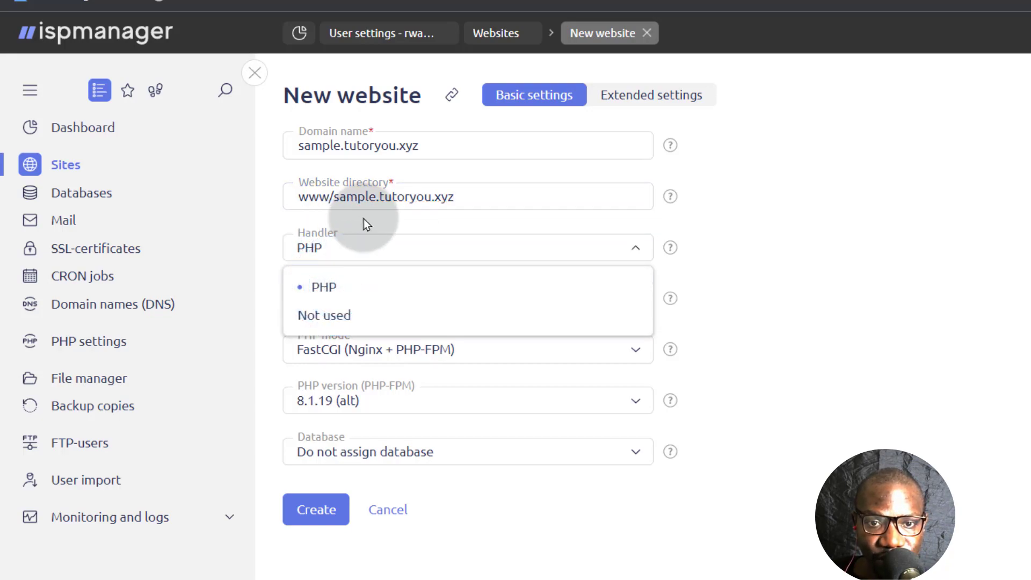
{"action": "left_click", "coordinate": [350, 241]}
{"action": "left_click", "coordinate": [348, 252]}
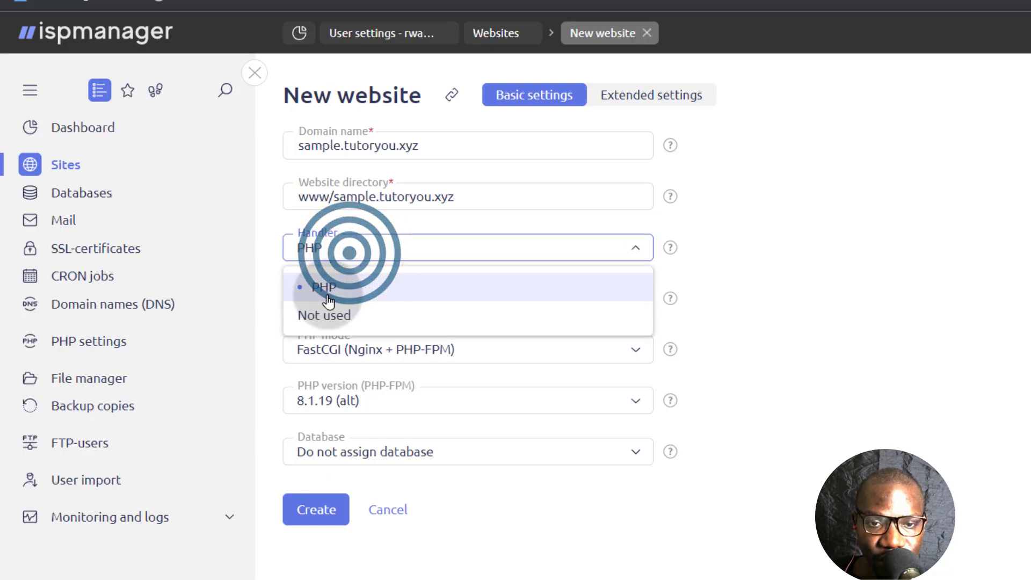
{"action": "left_click", "coordinate": [327, 288]}
{"action": "left_click", "coordinate": [273, 263]}
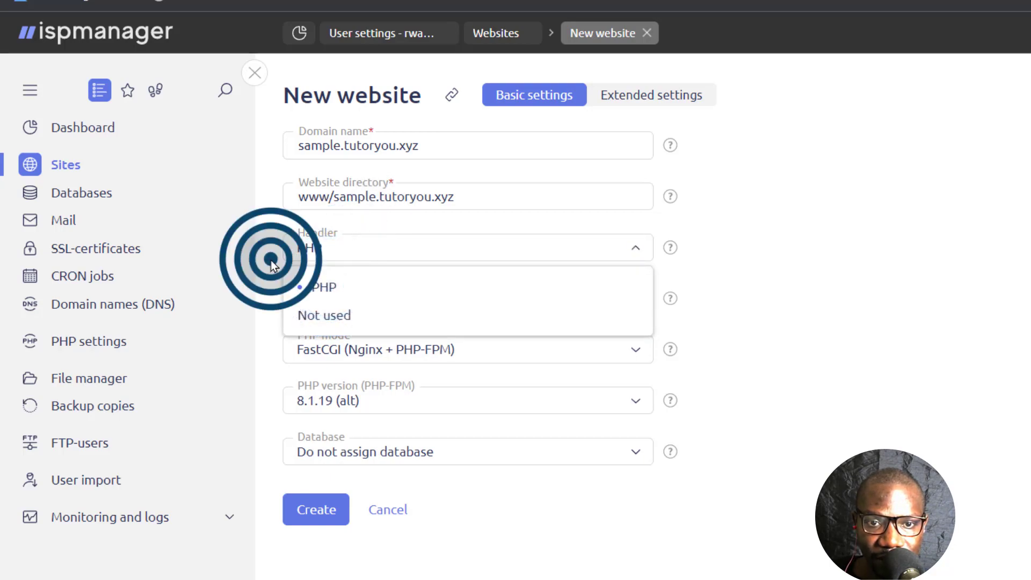
{"action": "left_click", "coordinate": [403, 300]}
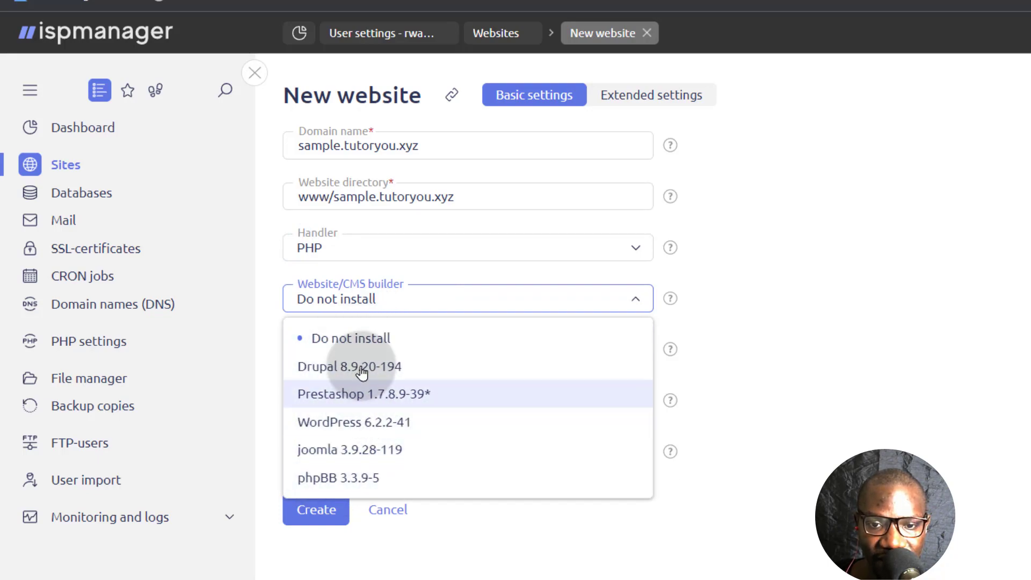
{"action": "left_click", "coordinate": [368, 556]}
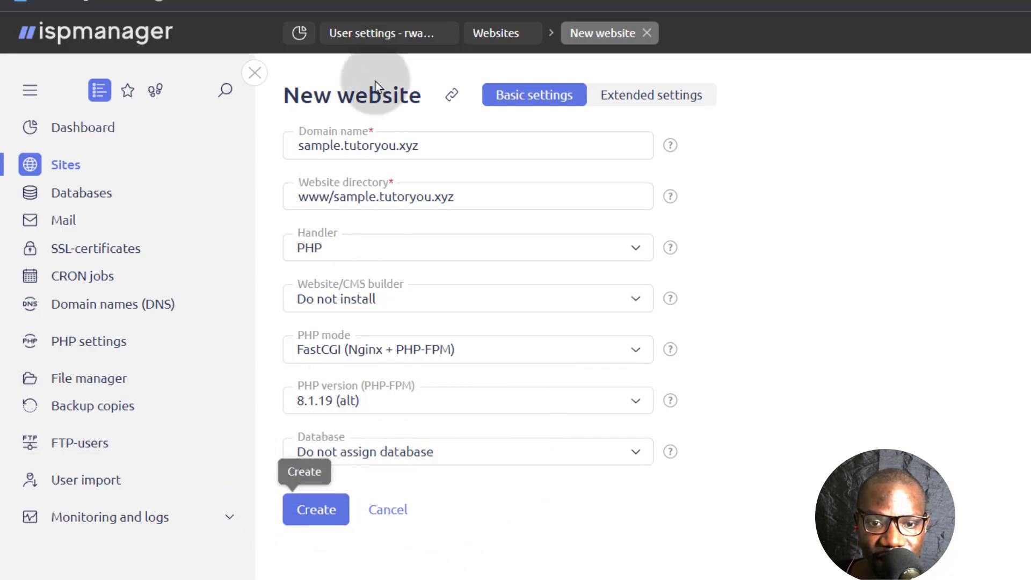
- Create the sample.tutoryou.xyz website without an SSL certificate and return to Websites
{"action": "left_click", "coordinate": [316, 511]}
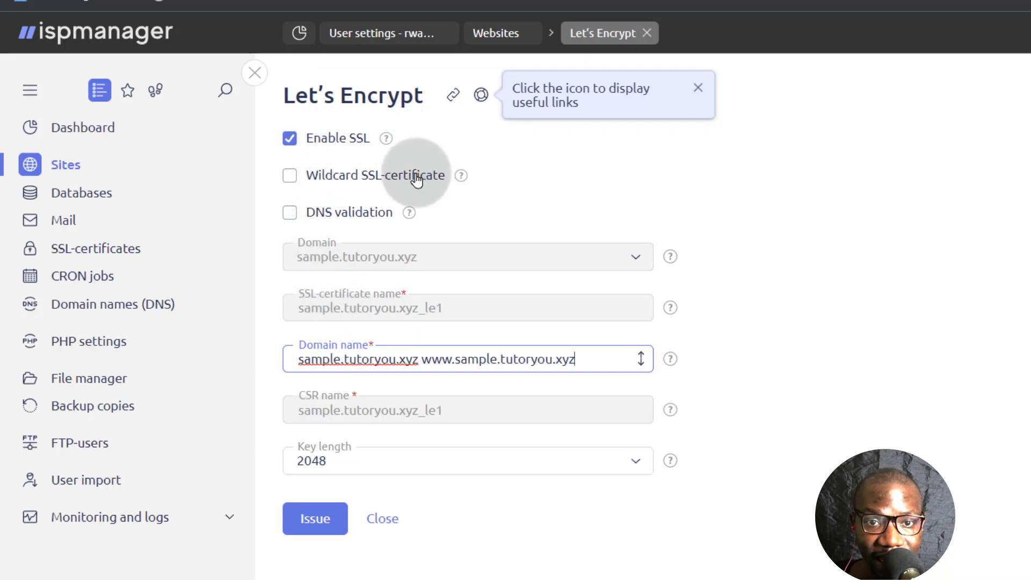
{"action": "left_click", "coordinate": [289, 143]}
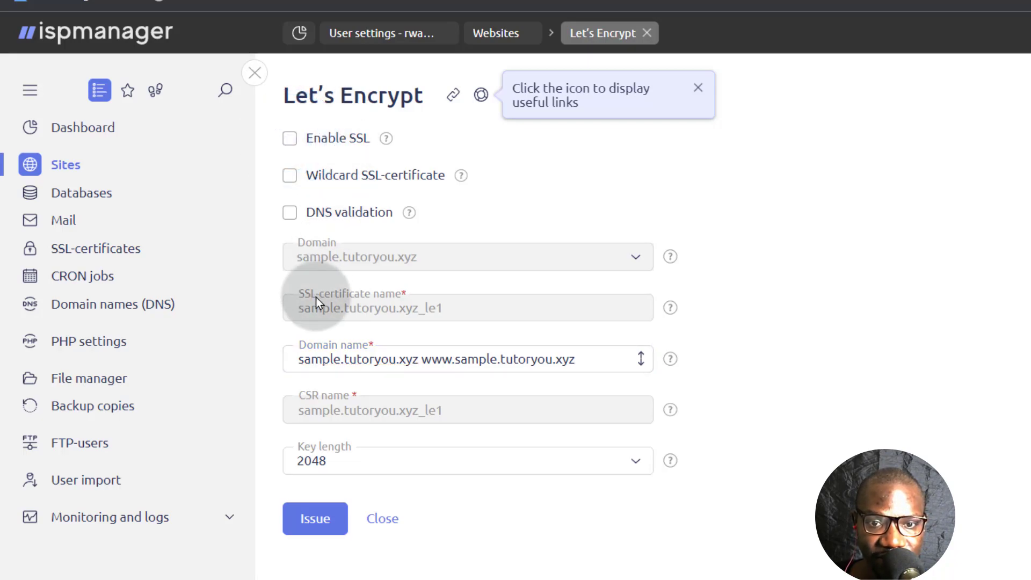
{"action": "left_click", "coordinate": [385, 521]}
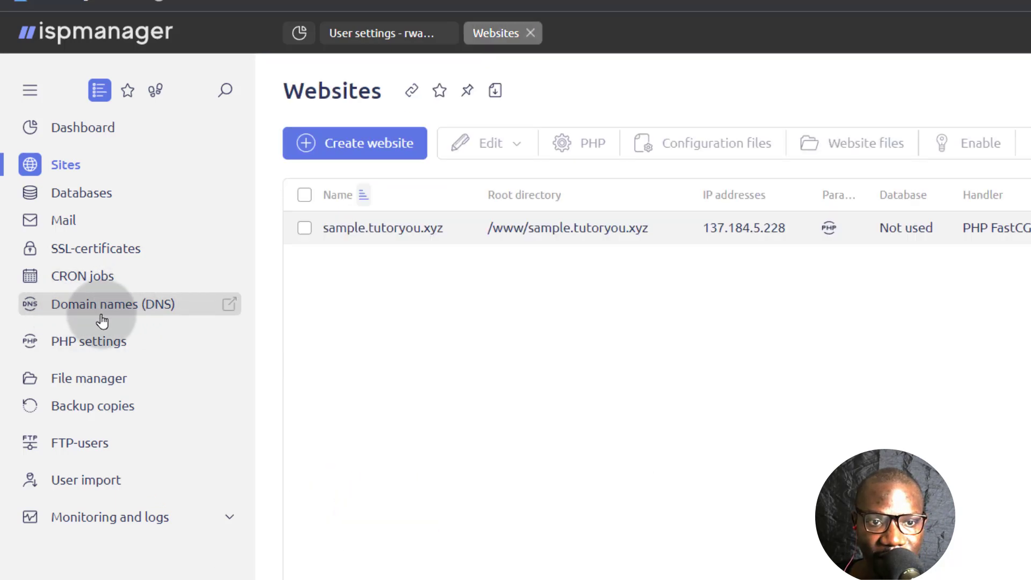
- Open the DNS records of sample.tutoryou.xyz in ispmanager
{"action": "left_click", "coordinate": [95, 311]}
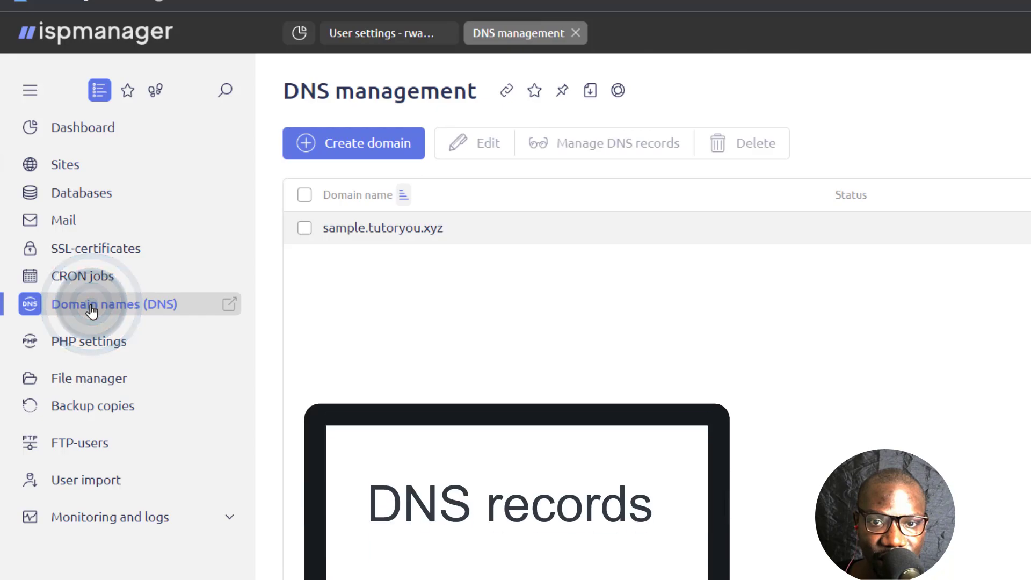
{"action": "left_click", "coordinate": [355, 229]}
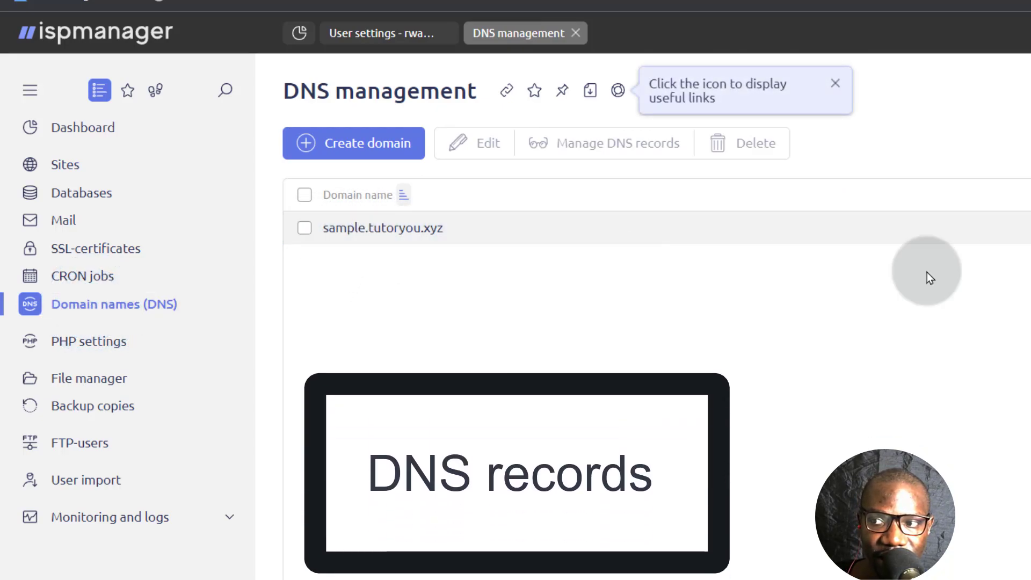
{"action": "left_click", "coordinate": [296, 232]}
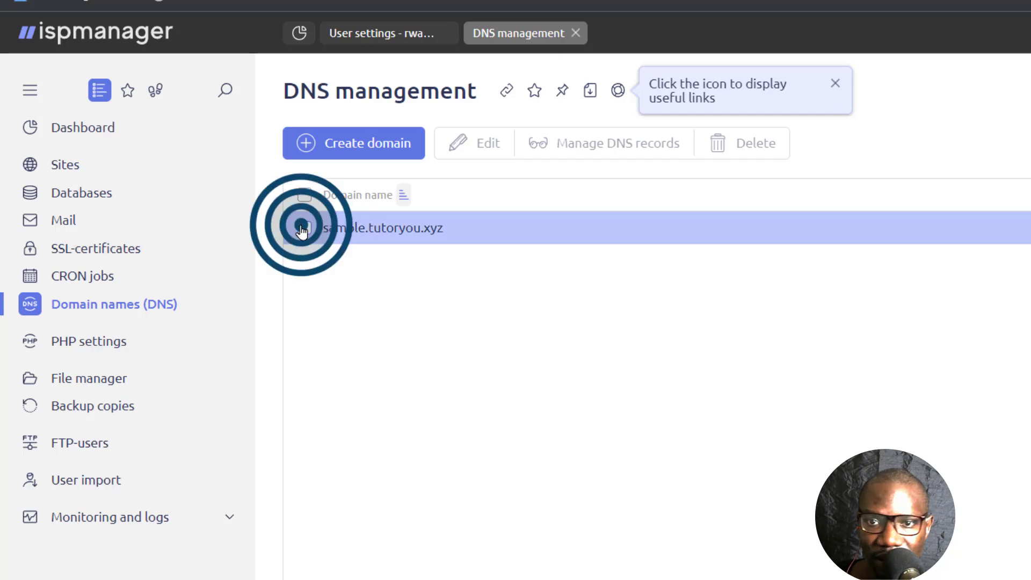
{"action": "left_click", "coordinate": [612, 153]}
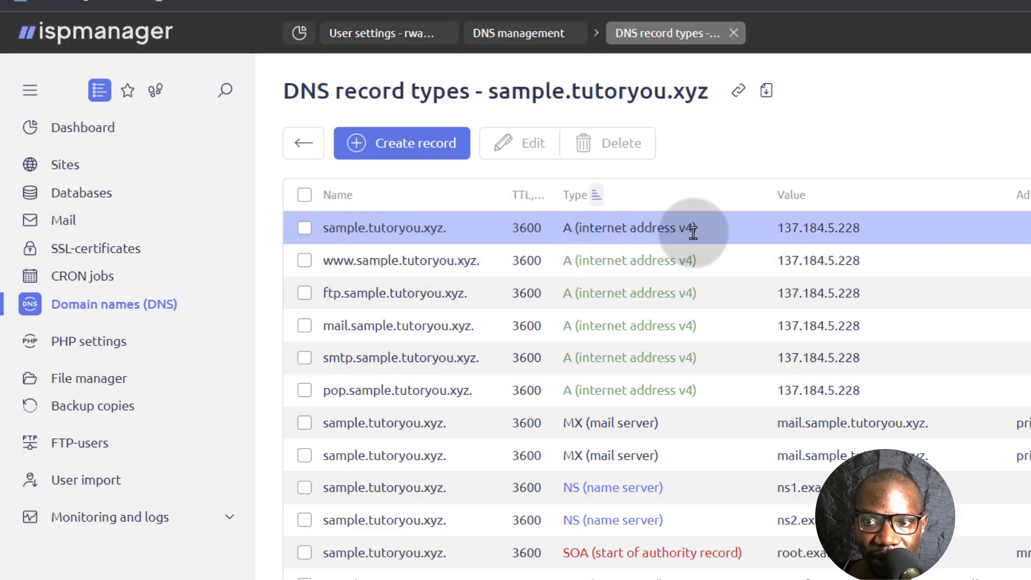
- Copy the root A record's IP address 137.184.5.228
{"action": "left_click_drag", "start_coordinate": [781, 227], "coordinate": [836, 227]}
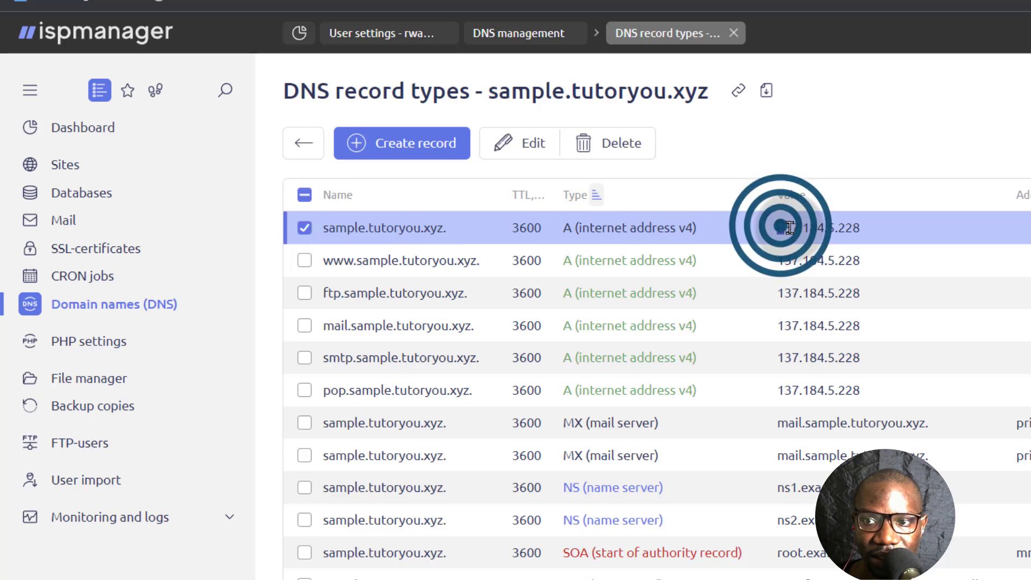
{"action": "right_click", "coordinate": [838, 229]}
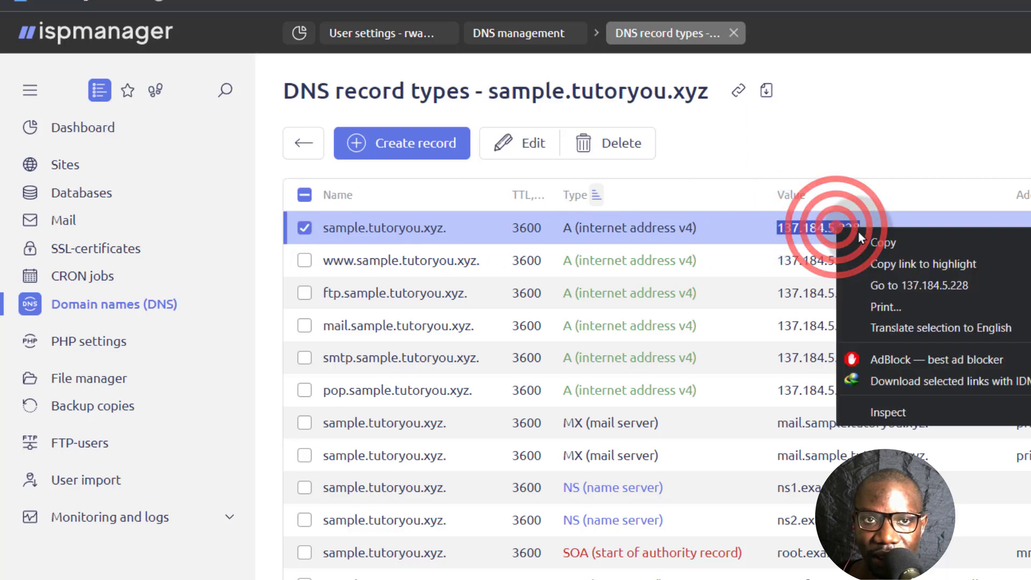
{"action": "left_click", "coordinate": [873, 236]}
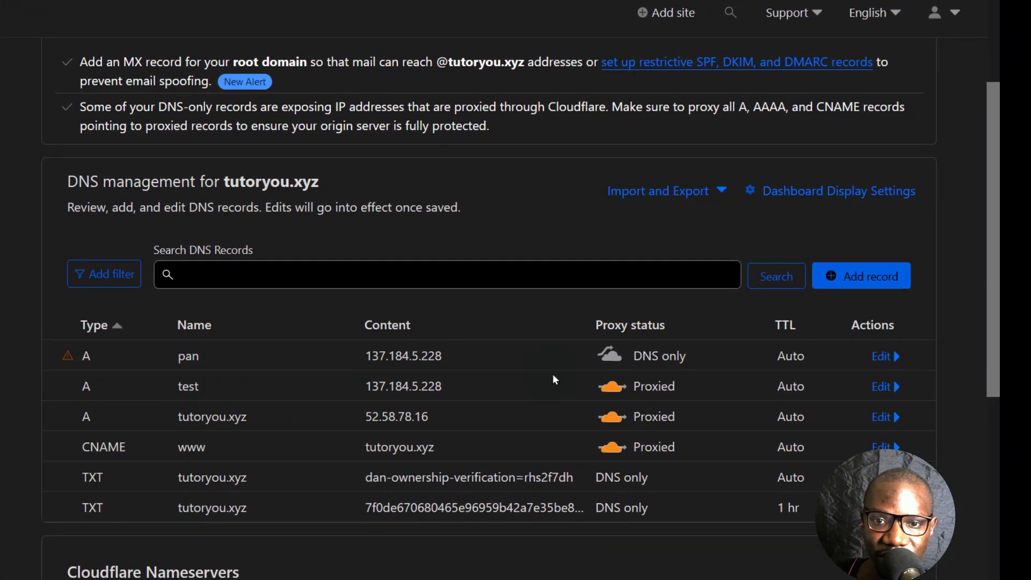
- Save a type A record named sample with IPv4 137.184.5.228, left proxied
{"action": "left_click", "coordinate": [873, 277]}
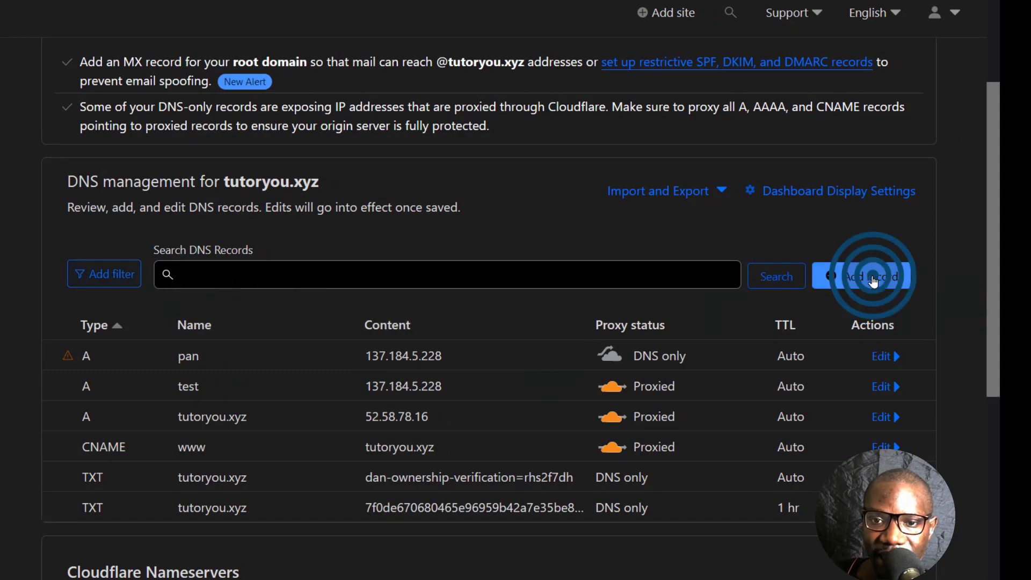
{"action": "left_click", "coordinate": [118, 379]}
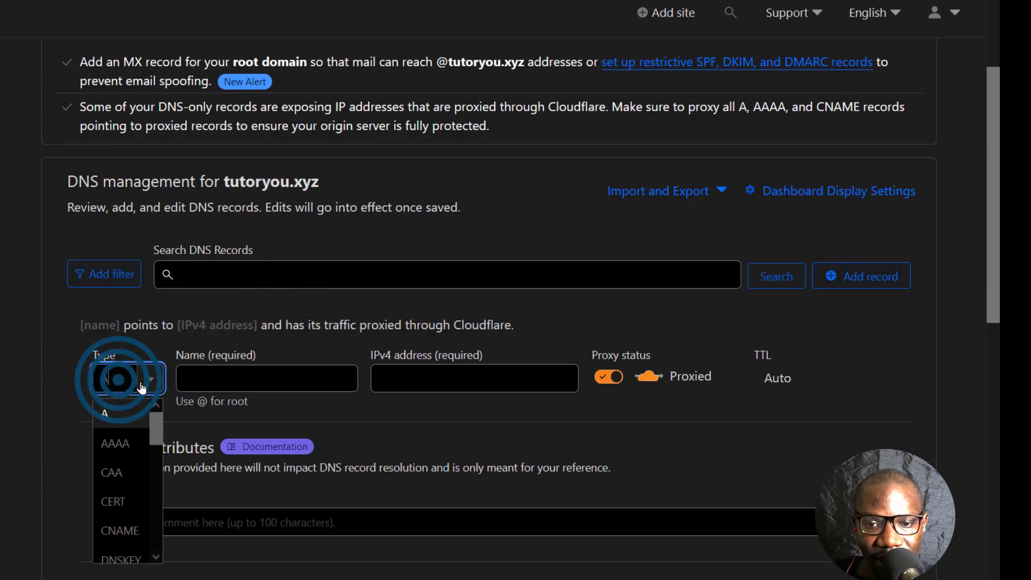
{"action": "left_click", "coordinate": [103, 415]}
{"action": "left_click", "coordinate": [202, 380]}
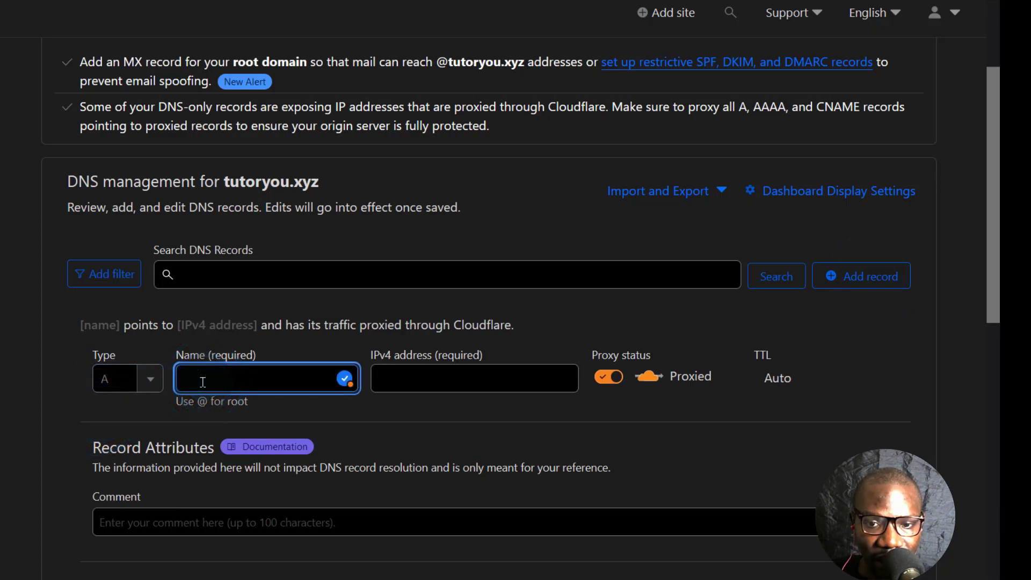
{"action": "type", "text": "sa"}
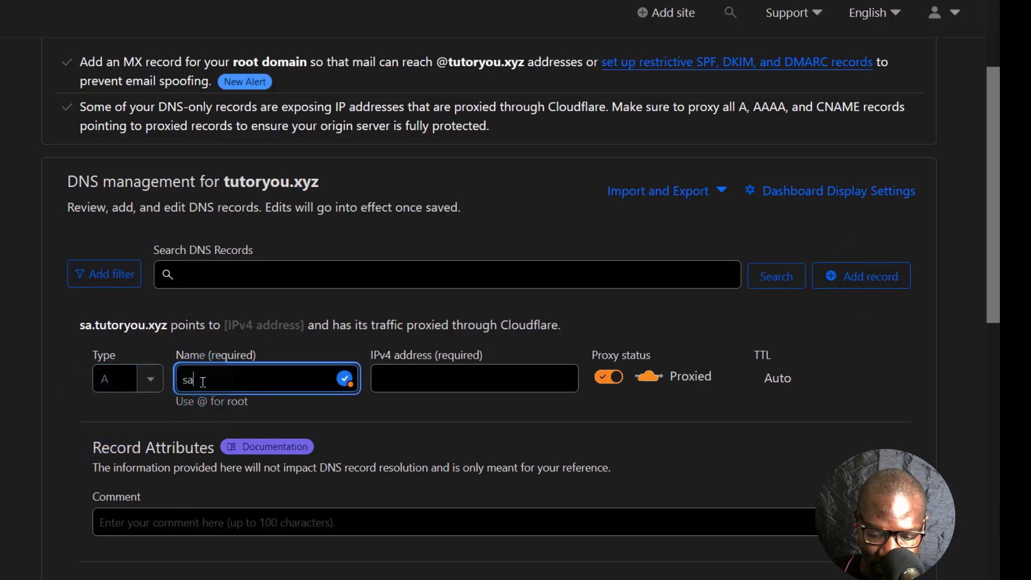
{"action": "type", "text": "mple"}
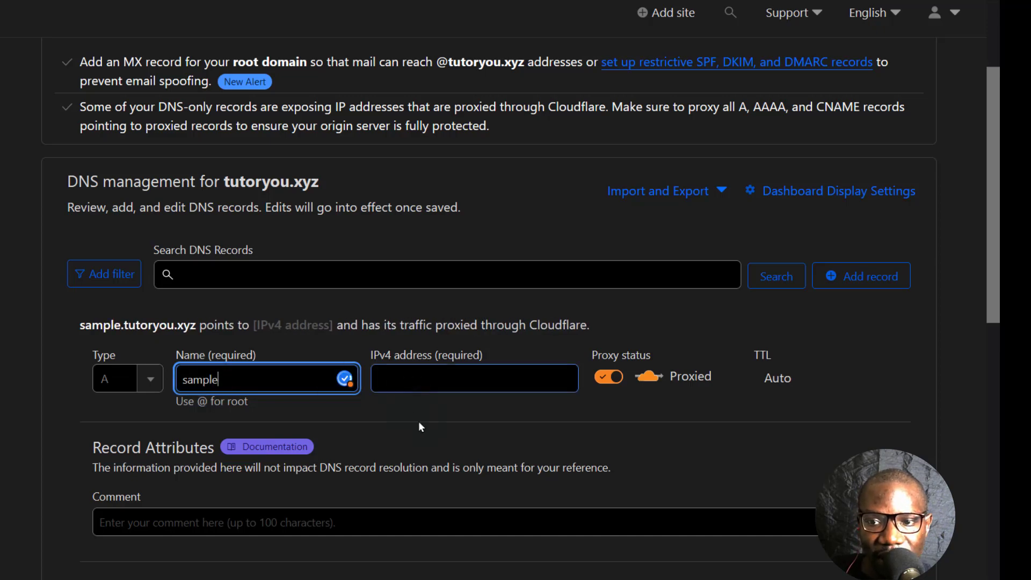
{"action": "right_click", "coordinate": [409, 377]}
{"action": "left_click", "coordinate": [472, 128]}
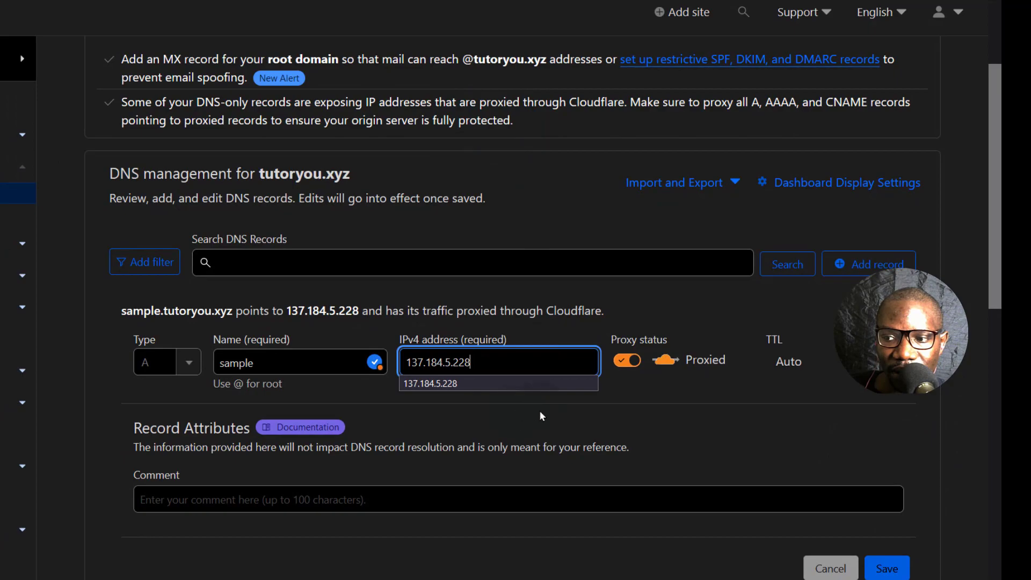
{"action": "left_click", "coordinate": [888, 569]}
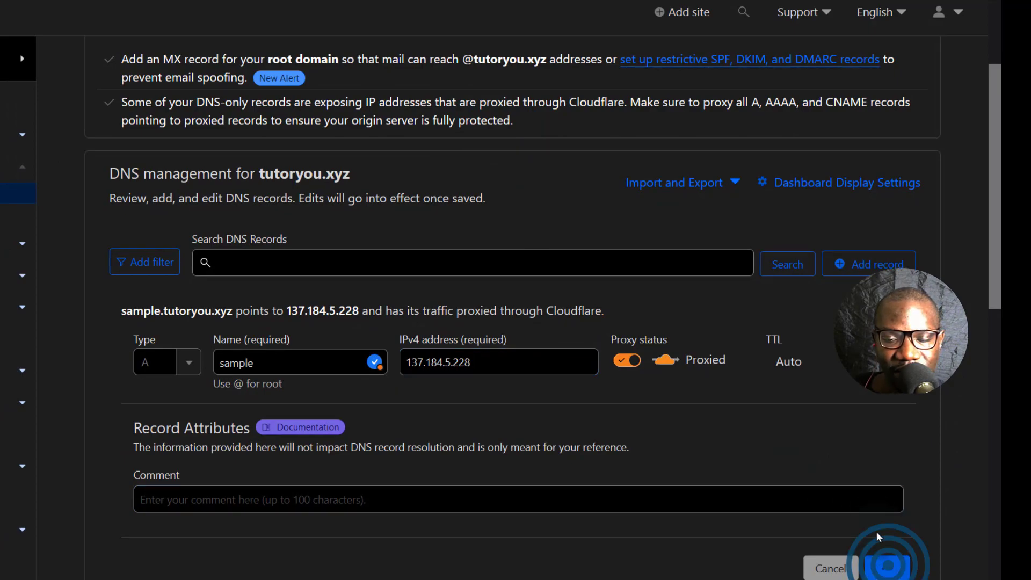
- Load sample.tutoryou.xyz in a new Firefox tab and confirm its greeting page
{"action": "left_click_drag", "start_coordinate": [257, 172], "coordinate": [349, 174]}
{"action": "right_click", "coordinate": [311, 167]}
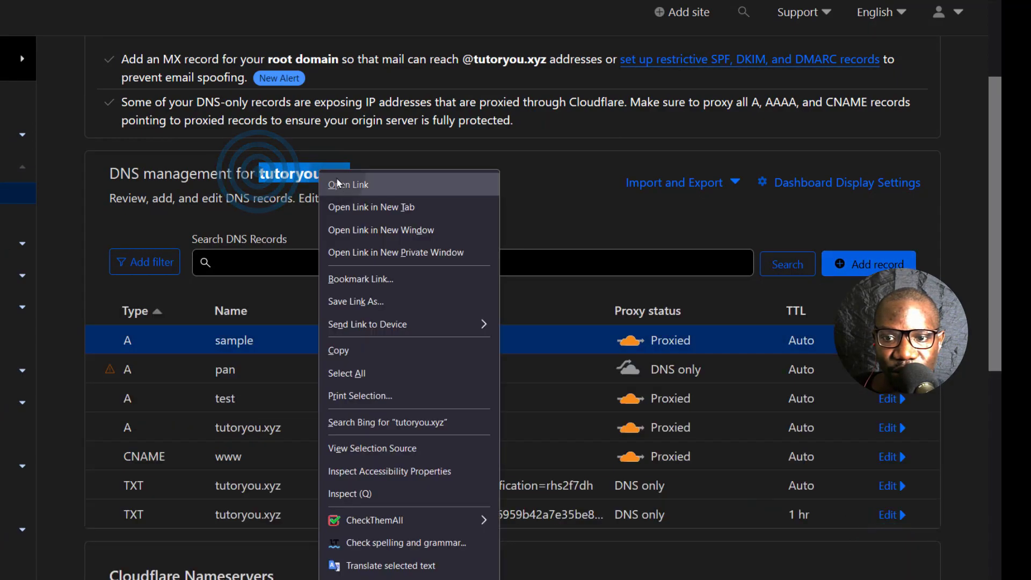
{"action": "left_click", "coordinate": [346, 350]}
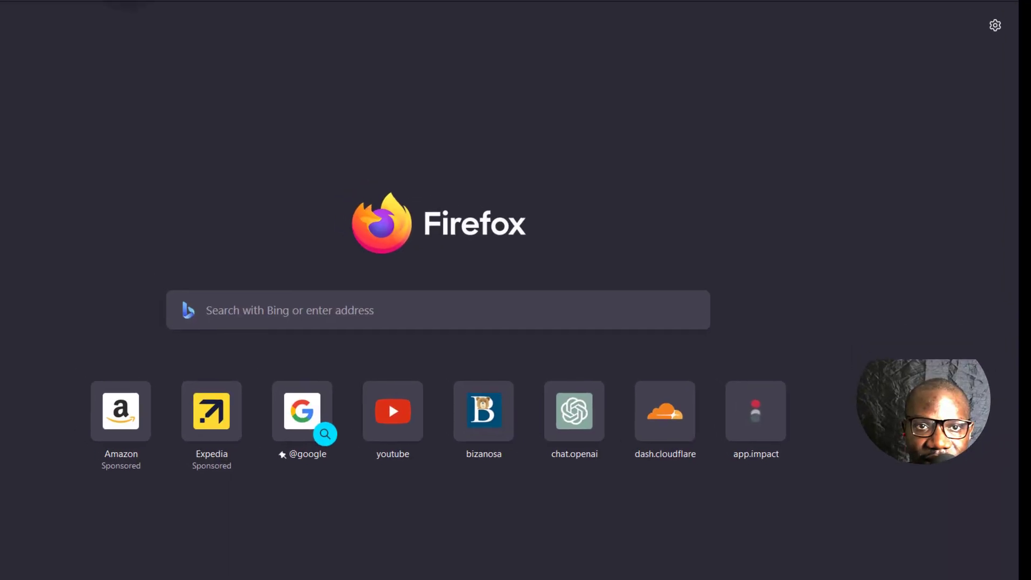
{"action": "left_click", "coordinate": [231, 64]}
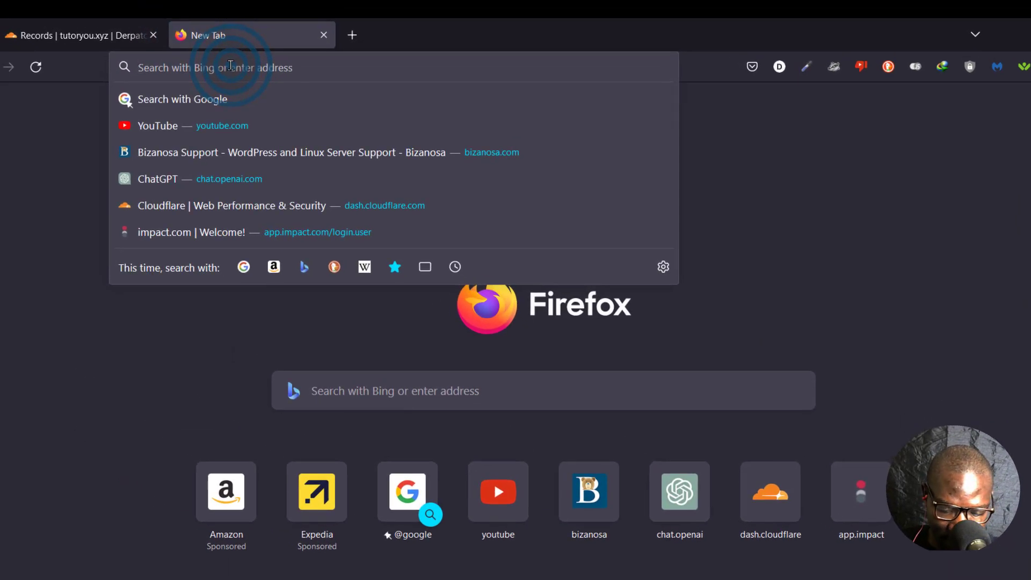
{"action": "type", "text": "sample."}
{"action": "key", "text": "ctrl+v"}
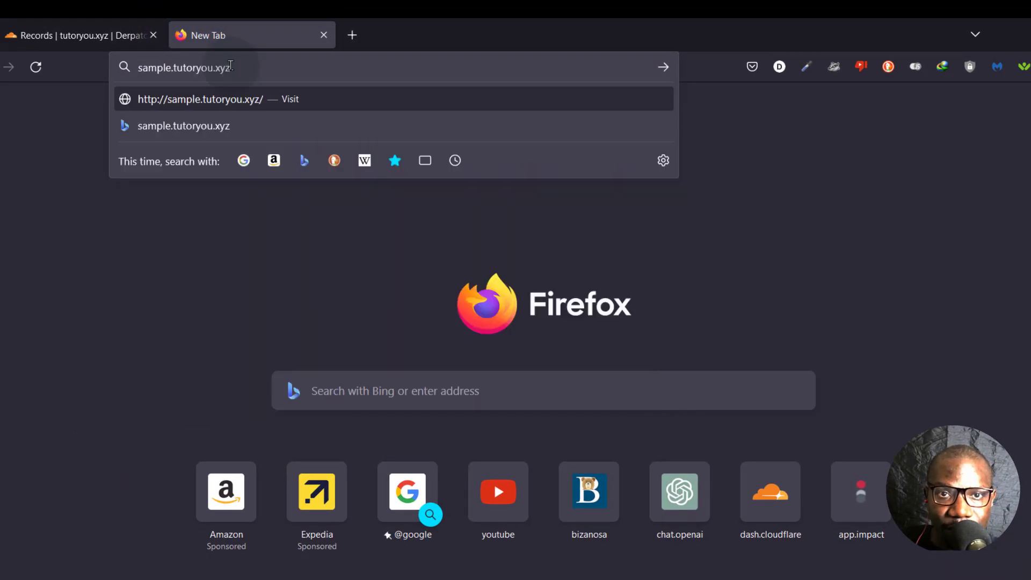
{"action": "key", "text": "Return"}
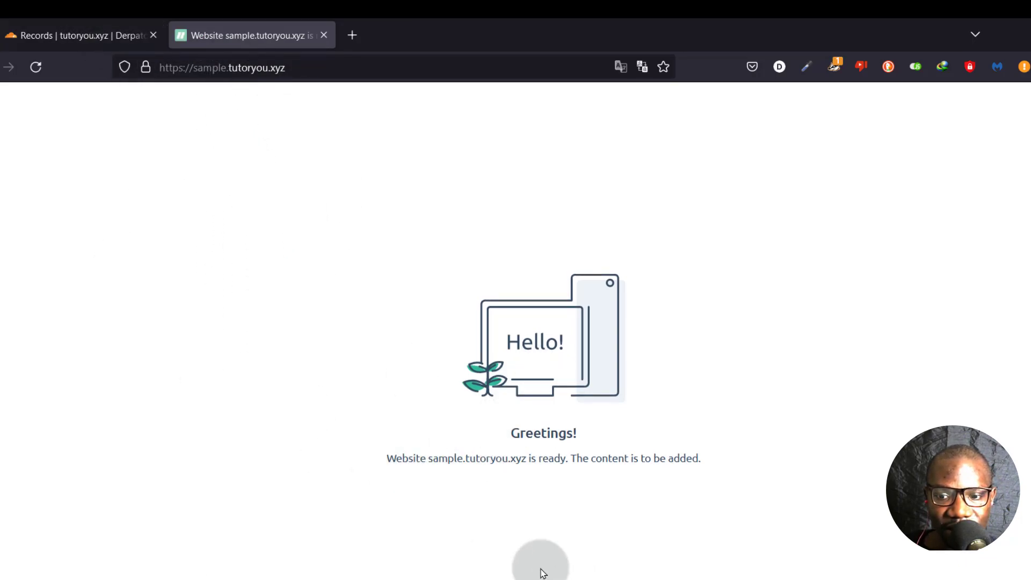
{"action": "left_click", "coordinate": [102, 31]}
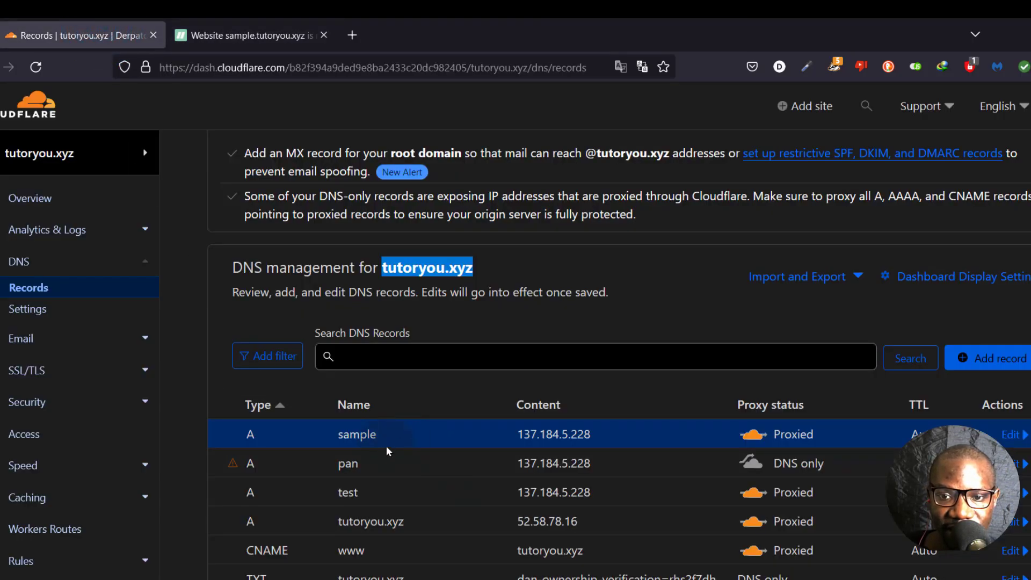
{"action": "left_click", "coordinate": [241, 34]}
{"action": "left_click", "coordinate": [194, 67]}
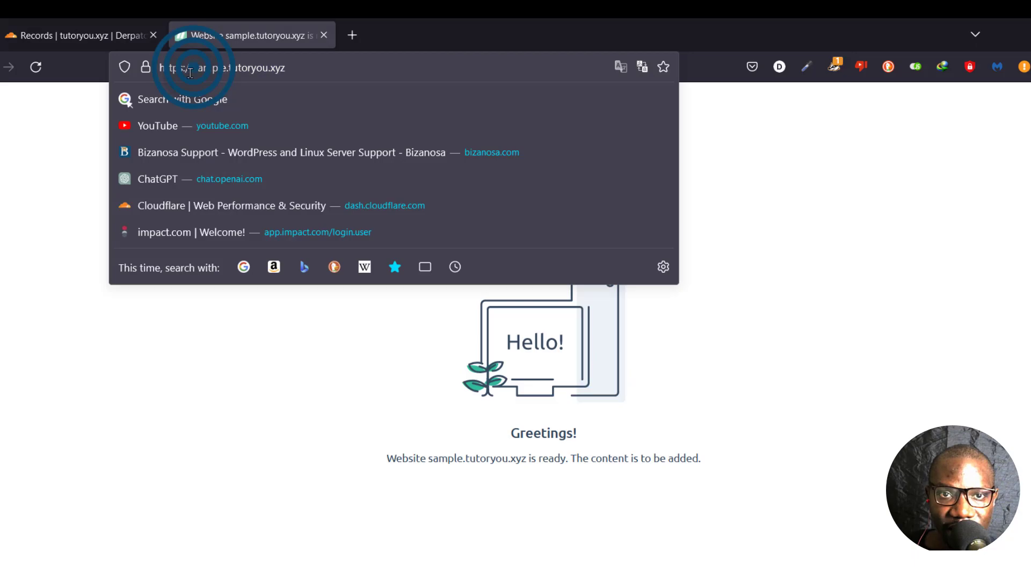
{"action": "type", "text": "www."}
{"action": "key", "text": "Return"}
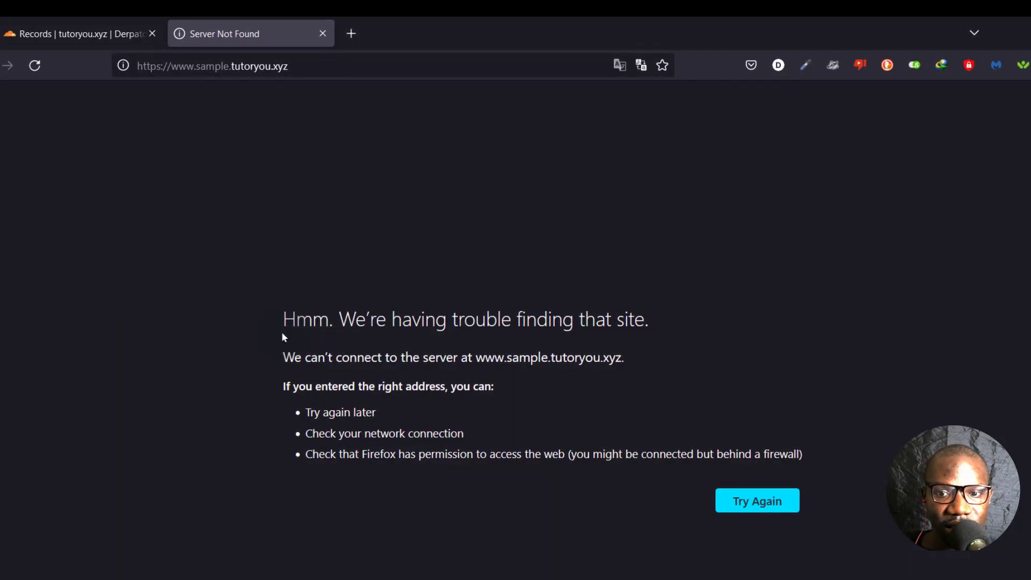
{"action": "left_click", "coordinate": [62, 34]}
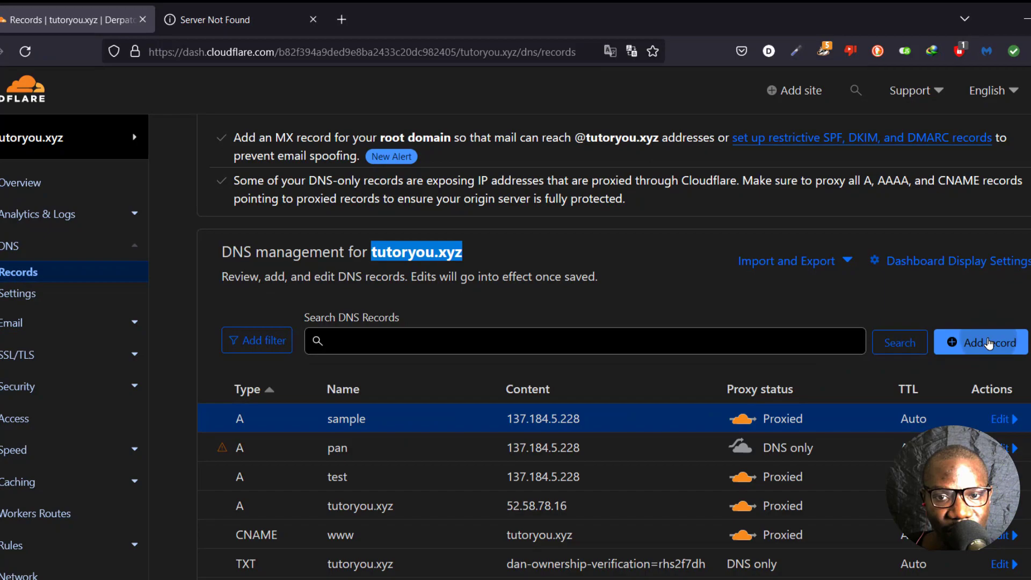
{"action": "left_click", "coordinate": [990, 343]}
{"action": "left_click", "coordinate": [313, 342]}
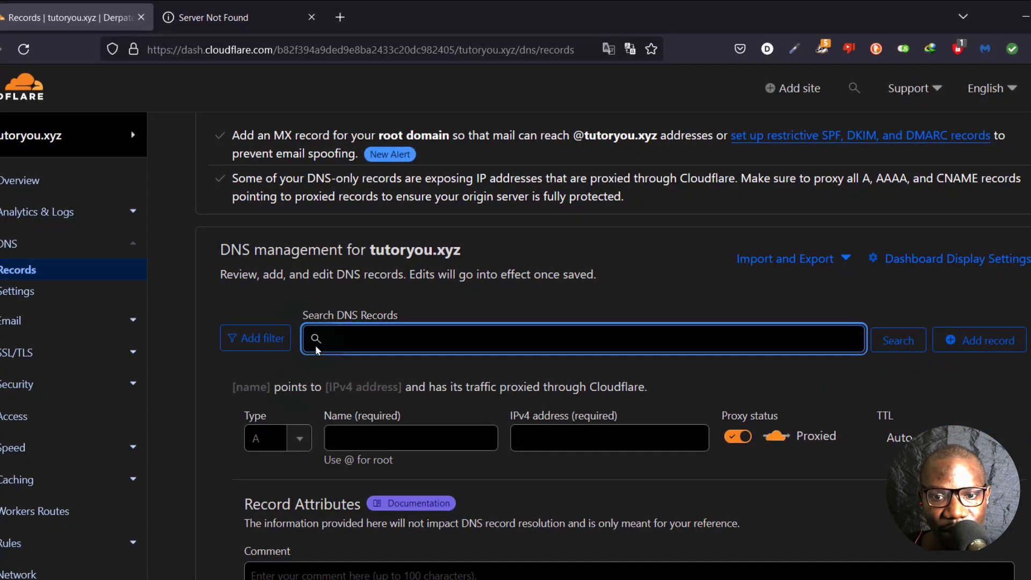
{"action": "left_click", "coordinate": [293, 445]}
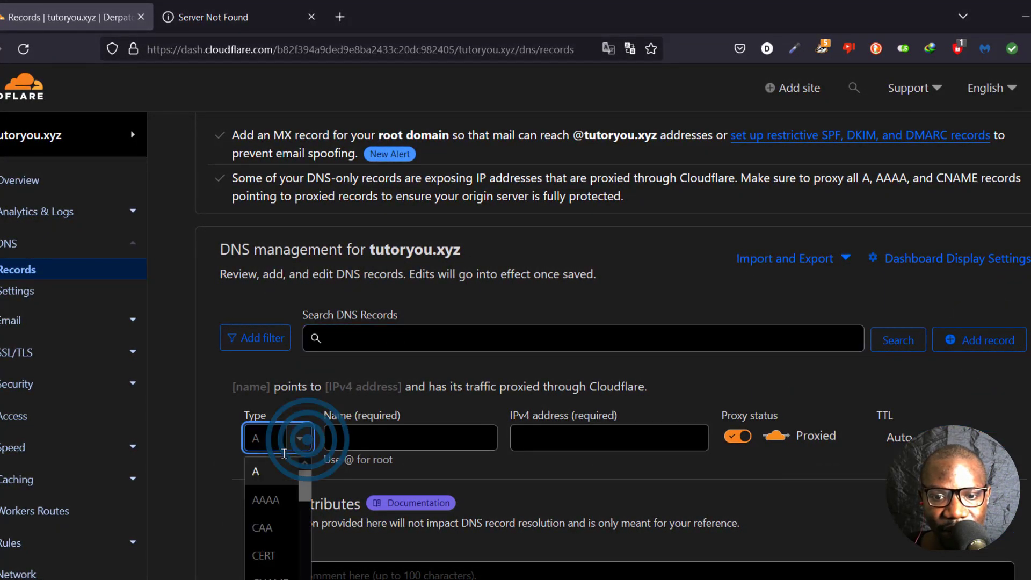
{"action": "left_click", "coordinate": [272, 575]}
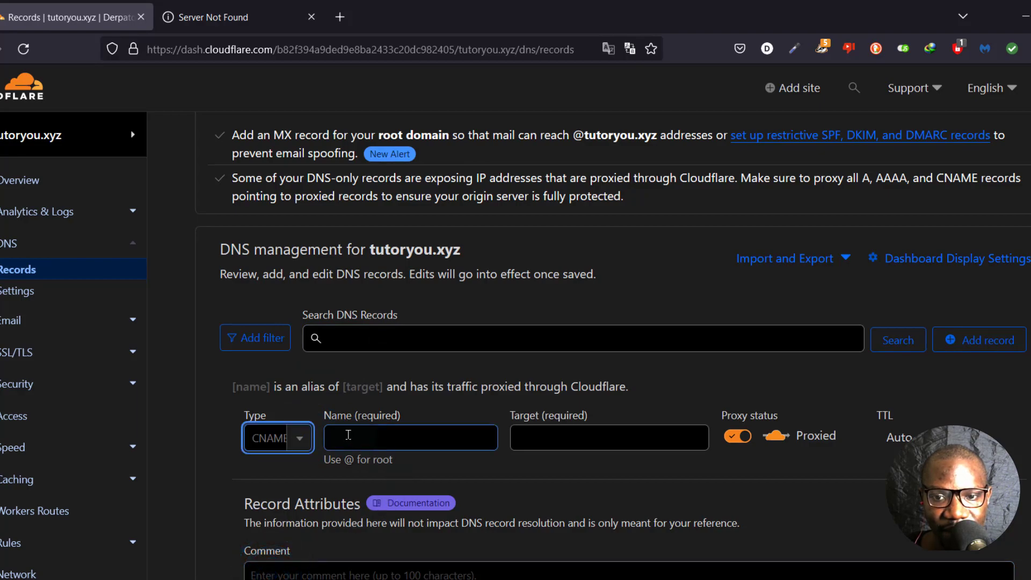
{"action": "left_click", "coordinate": [348, 435]}
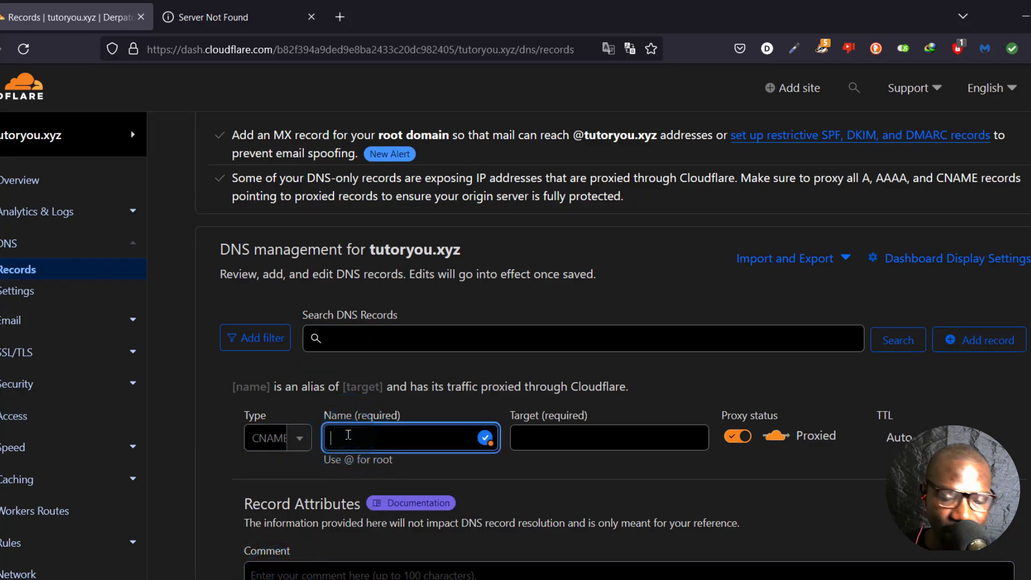
{"action": "type", "text": "www"}
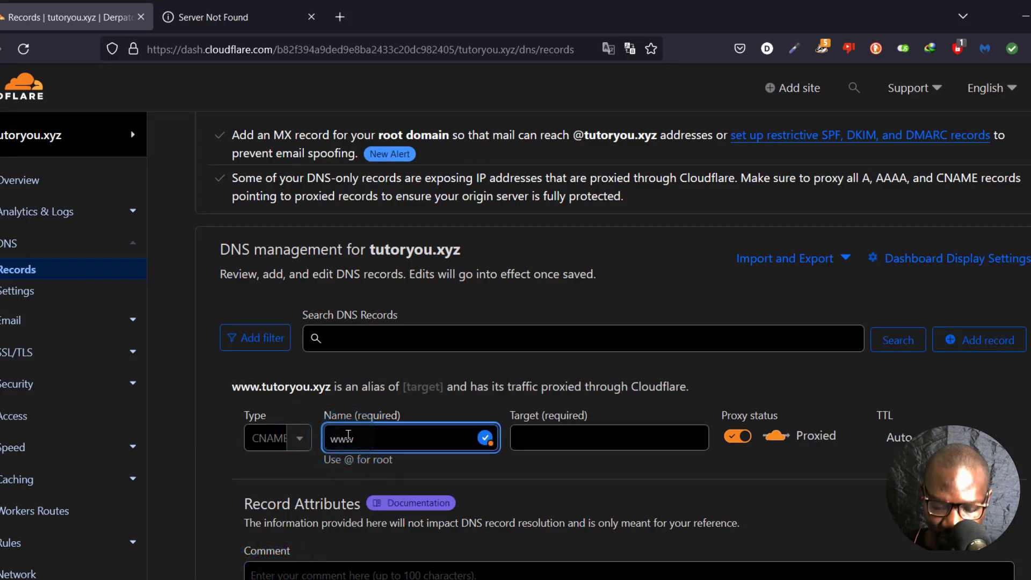
{"action": "type", "text": ".sampl"}
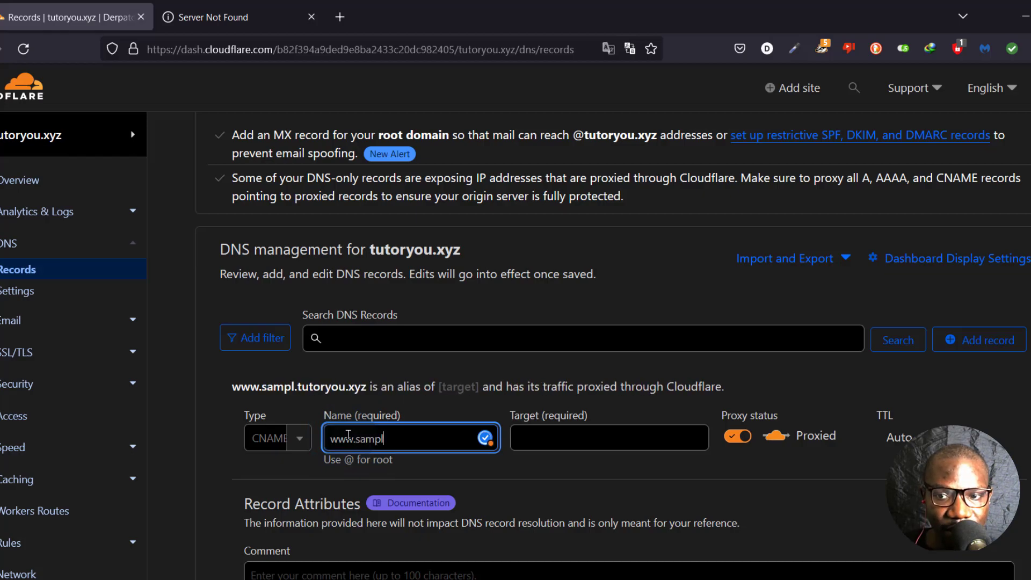
{"action": "type", "text": "e"}
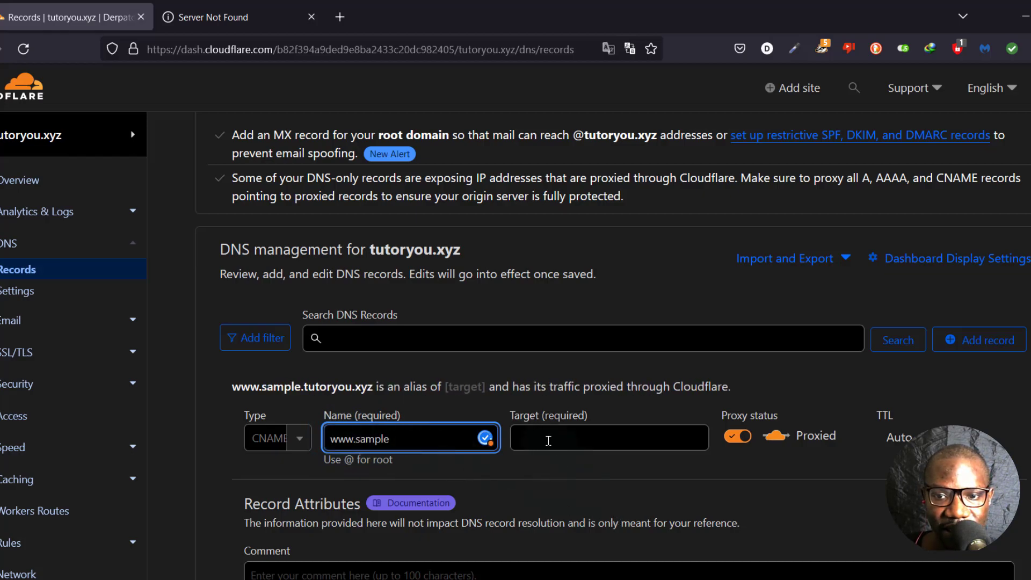
{"action": "left_click", "coordinate": [547, 435]}
{"action": "type", "text": "s"}
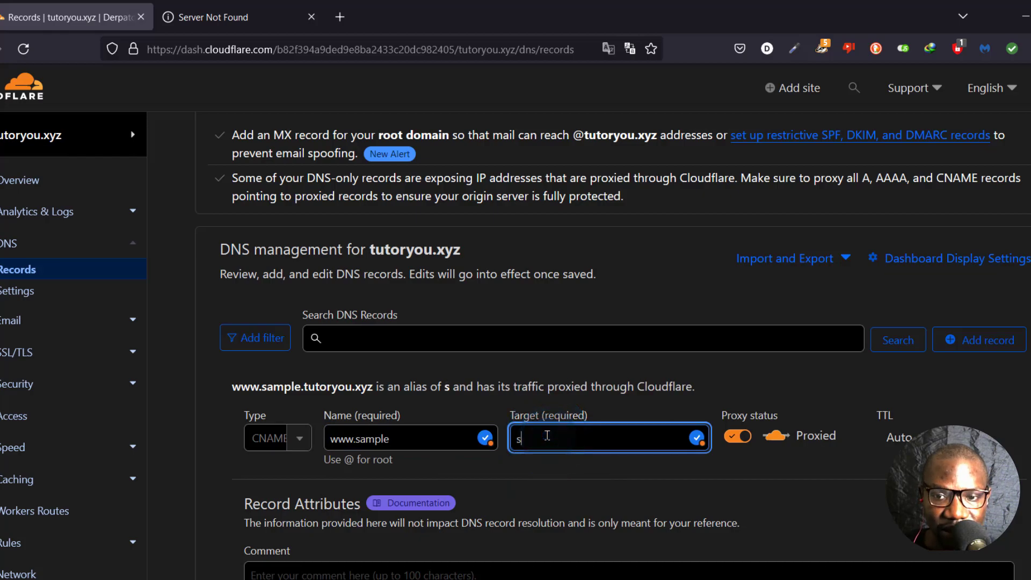
{"action": "type", "text": "ample"}
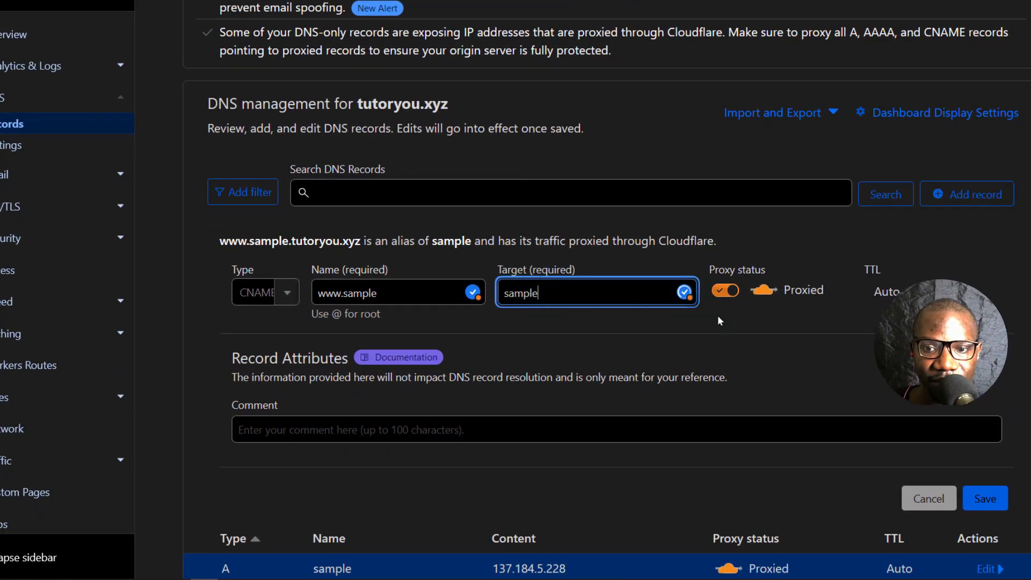
{"action": "left_click", "coordinate": [988, 498]}
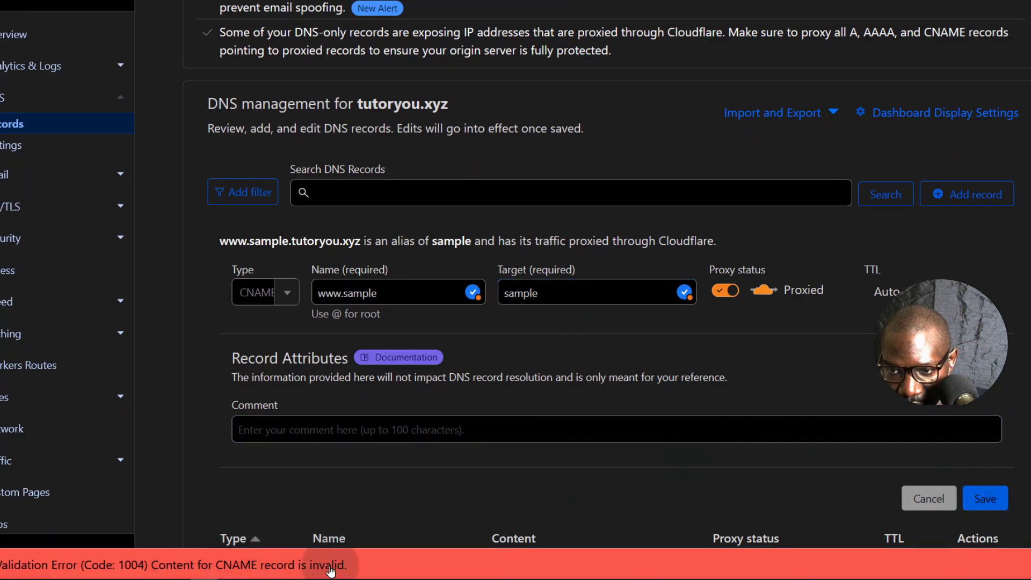
{"action": "left_click", "coordinate": [541, 291]}
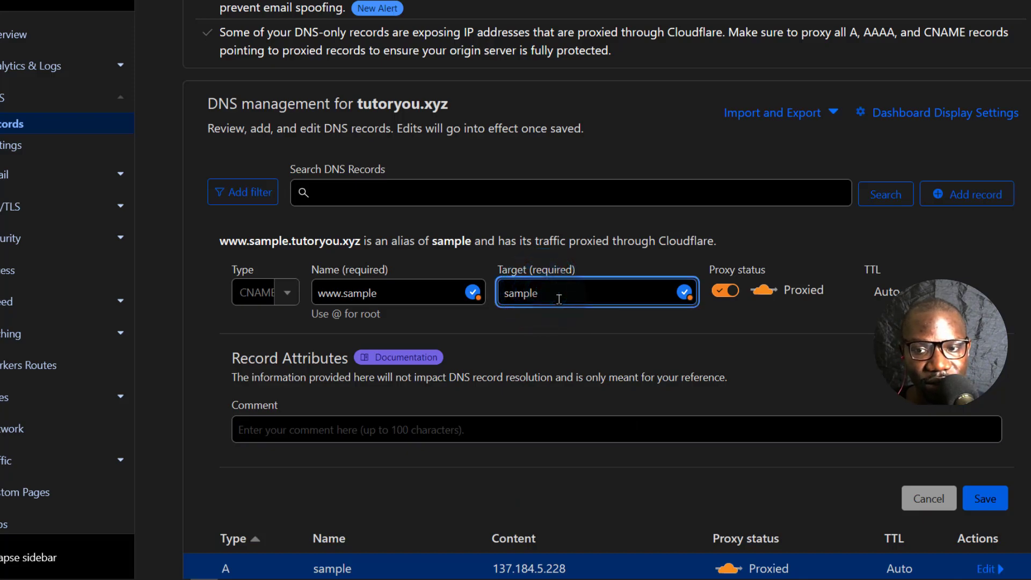
{"action": "type", "text": "."}
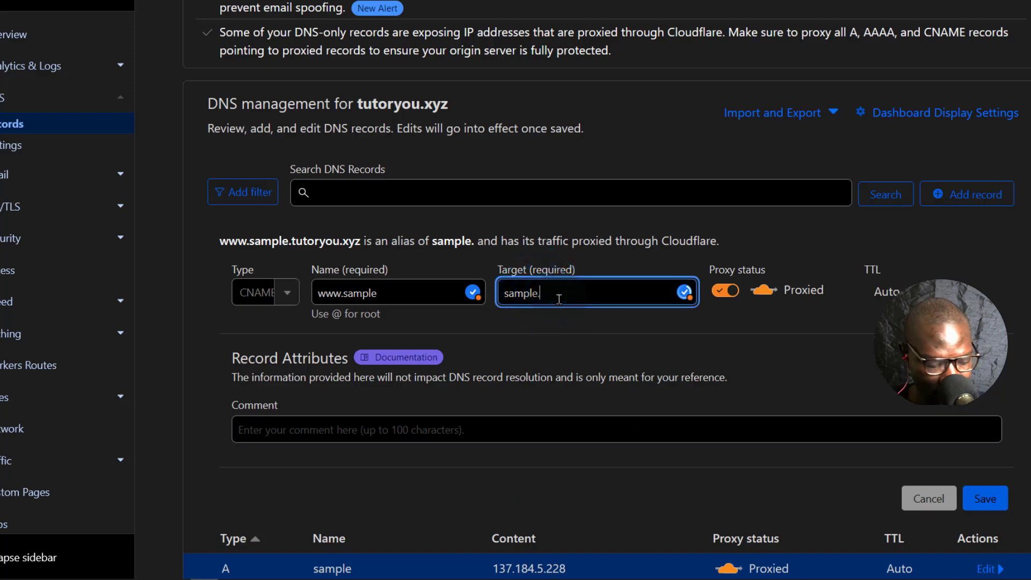
{"action": "type", "text": "@"}
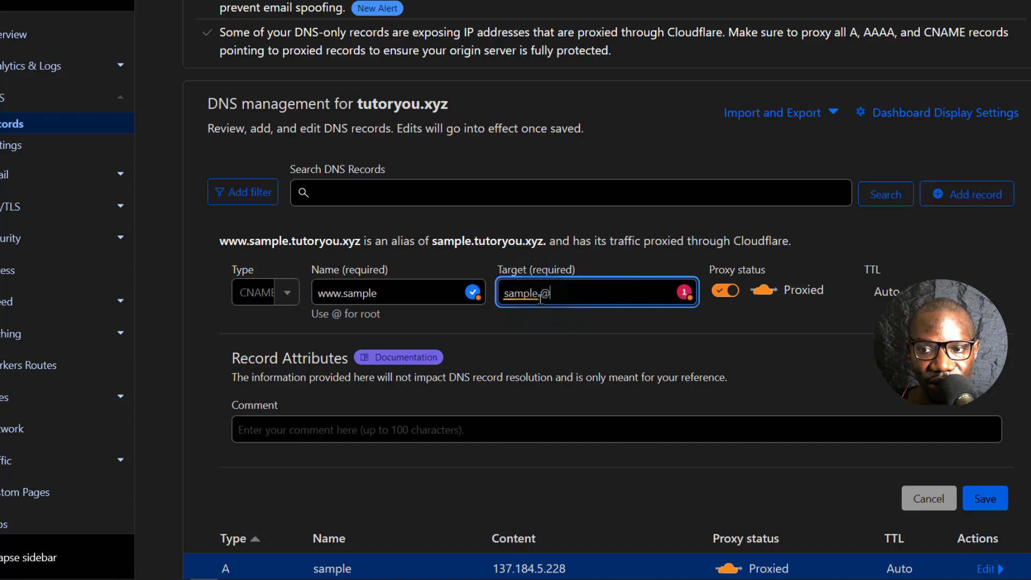
{"action": "left_click", "coordinate": [435, 242]}
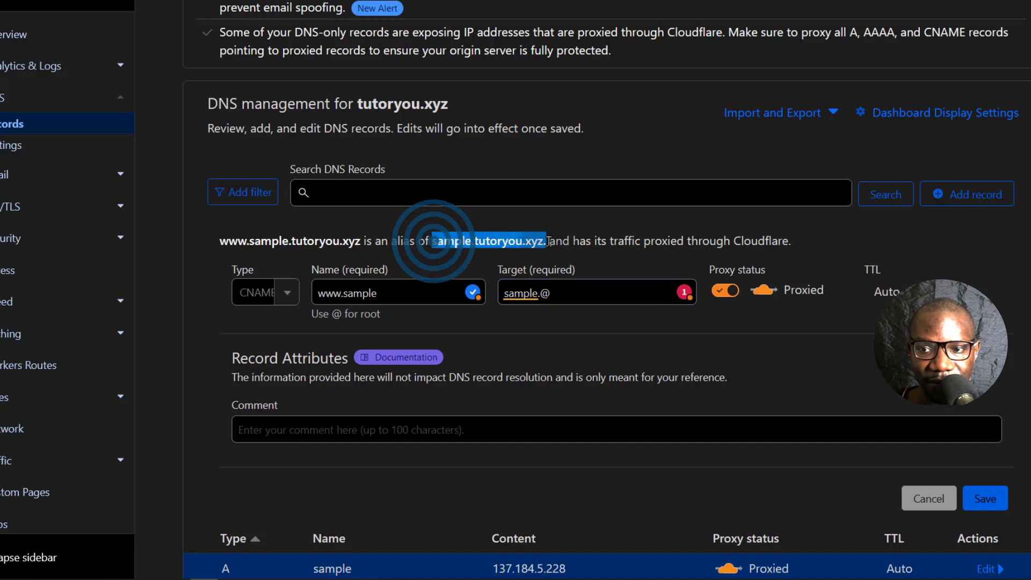
{"action": "left_click_drag", "start_coordinate": [547, 241], "coordinate": [542, 241]}
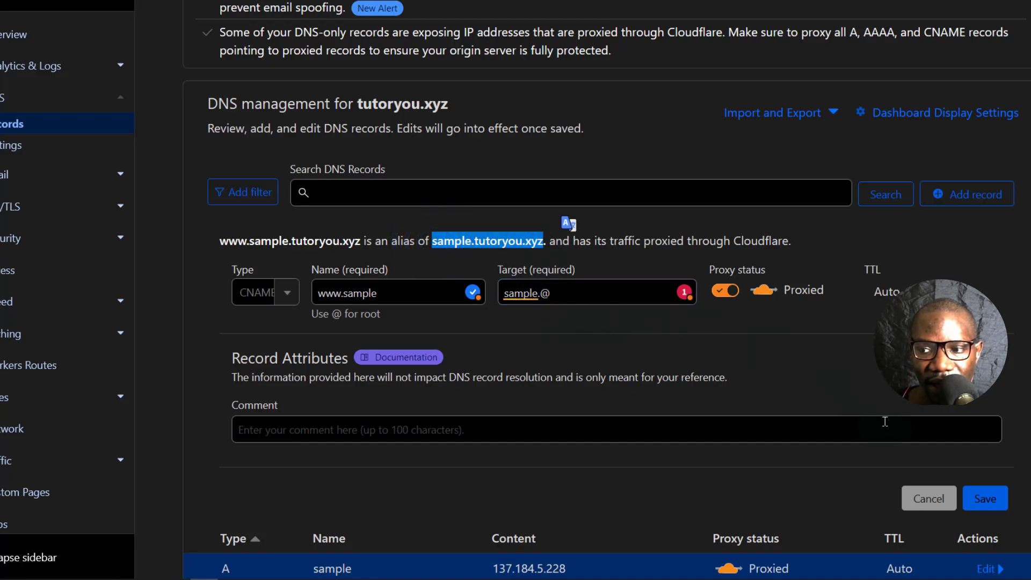
{"action": "left_click", "coordinate": [995, 499]}
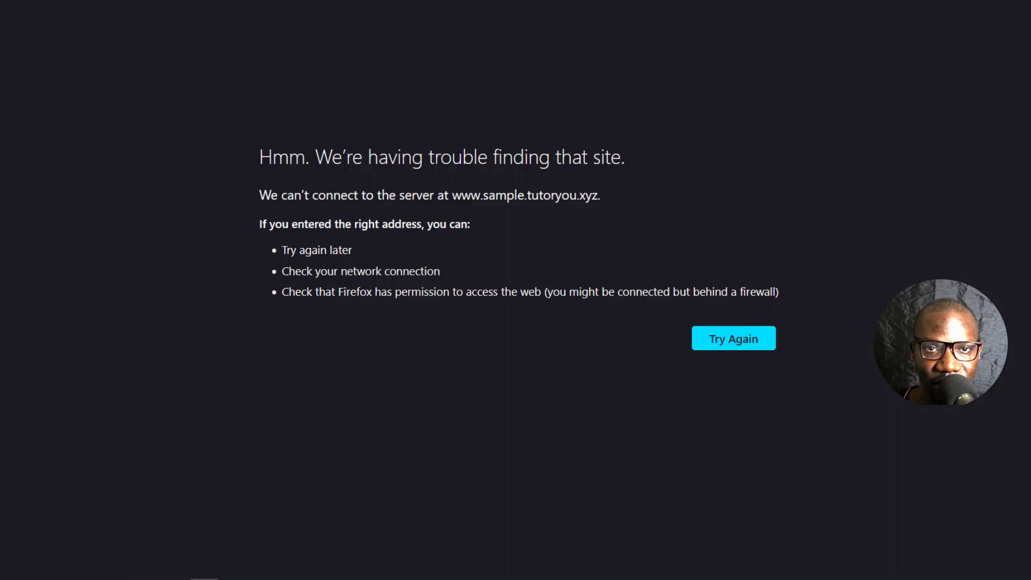
{"action": "key", "text": "F5"}
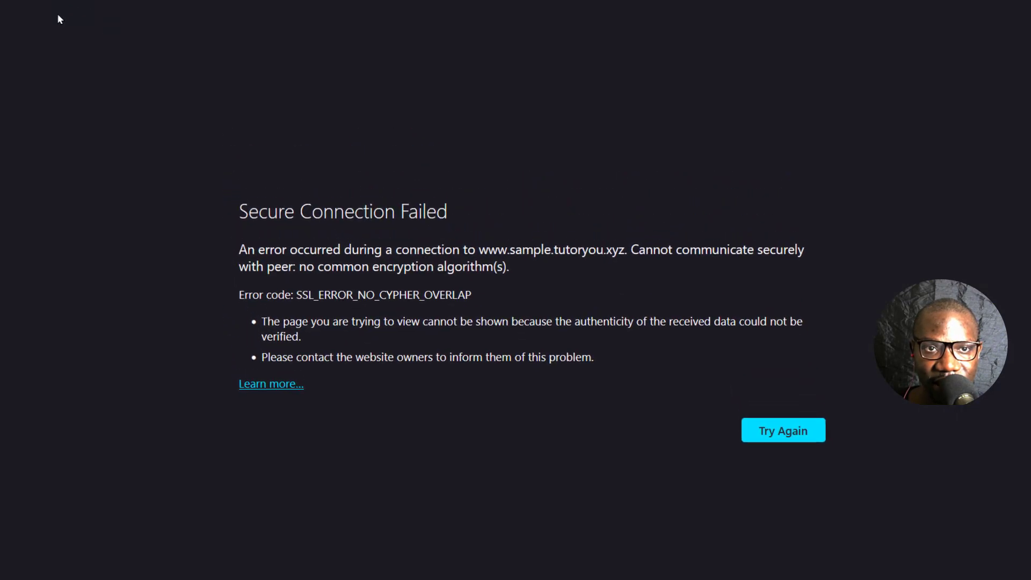
{"action": "left_click", "coordinate": [58, 13]}
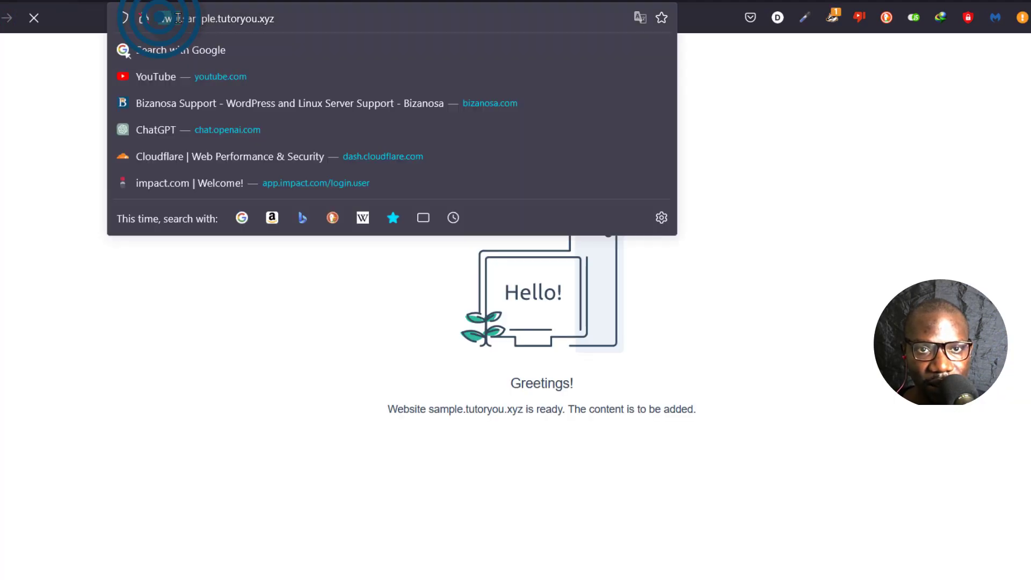
{"action": "left_click", "coordinate": [61, 110]}
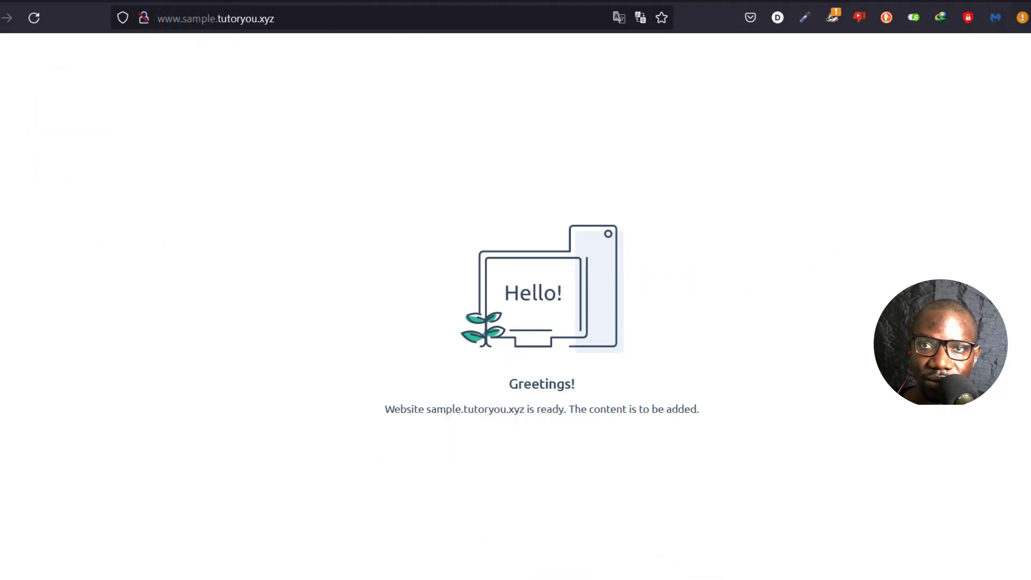
{"action": "left_click", "coordinate": [76, 0]}
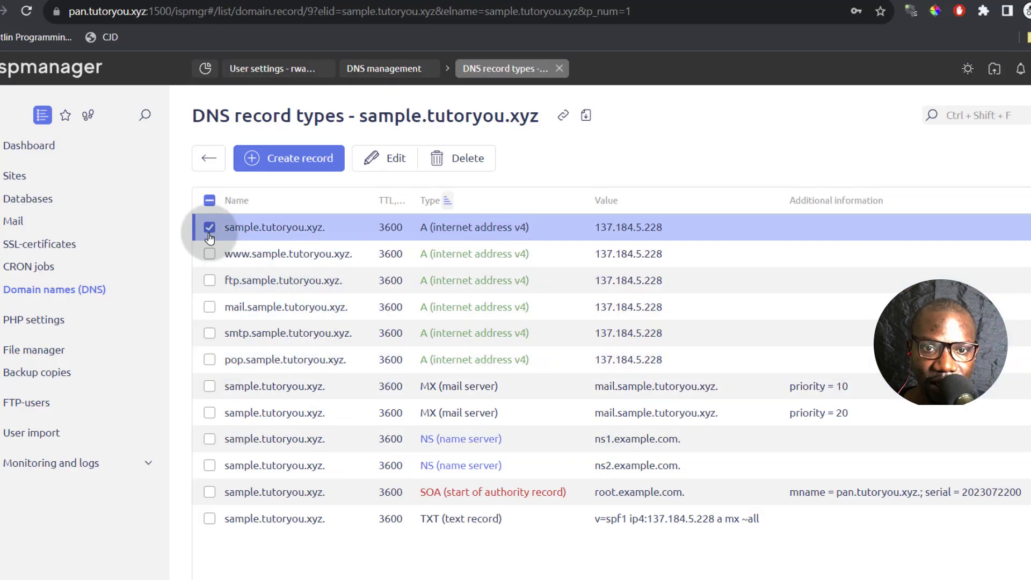
- Mark the sample.tutoryou.xyz A record pointing to 137.184.5.228 in ispmanager
{"action": "left_click", "coordinate": [209, 231]}
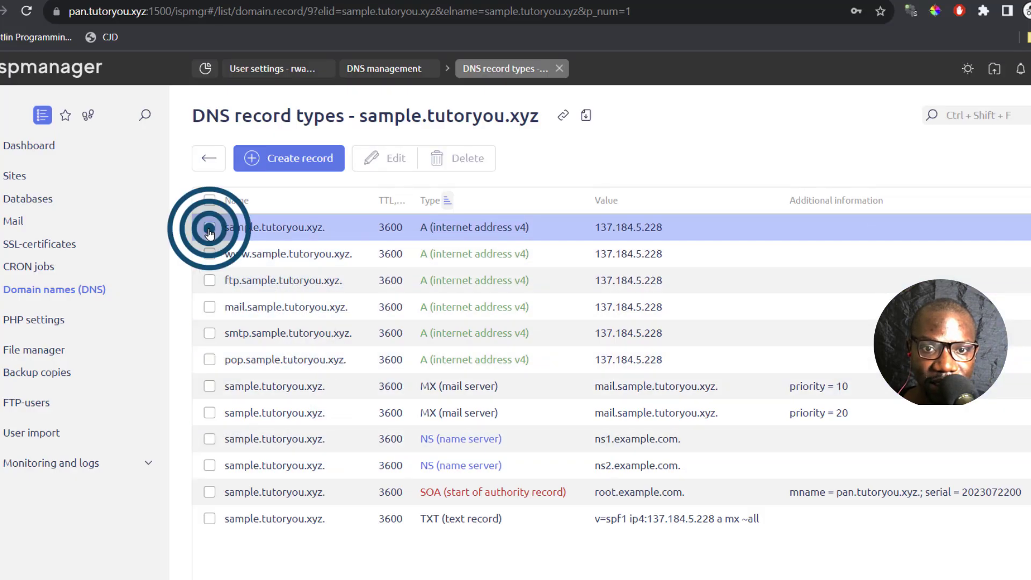